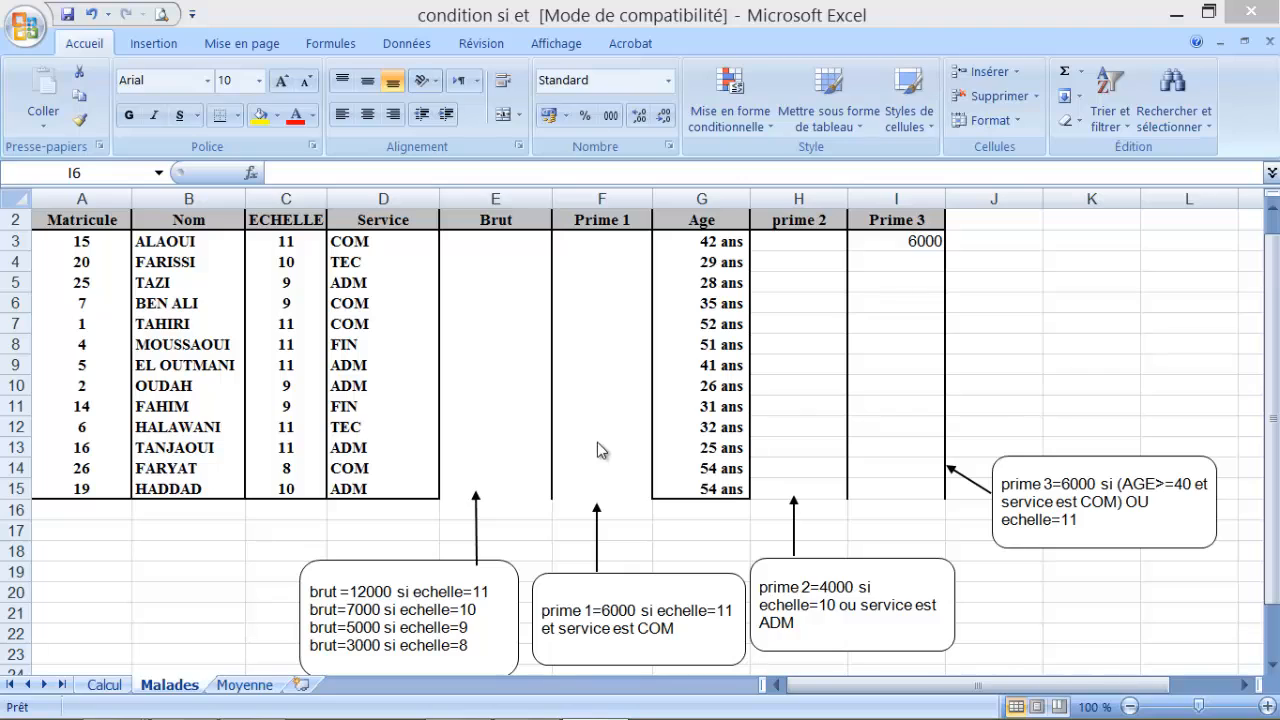
- Check the Brut rules in the note and begin a SI formula in E3 returning 12000 when C3=11
click(488, 244)
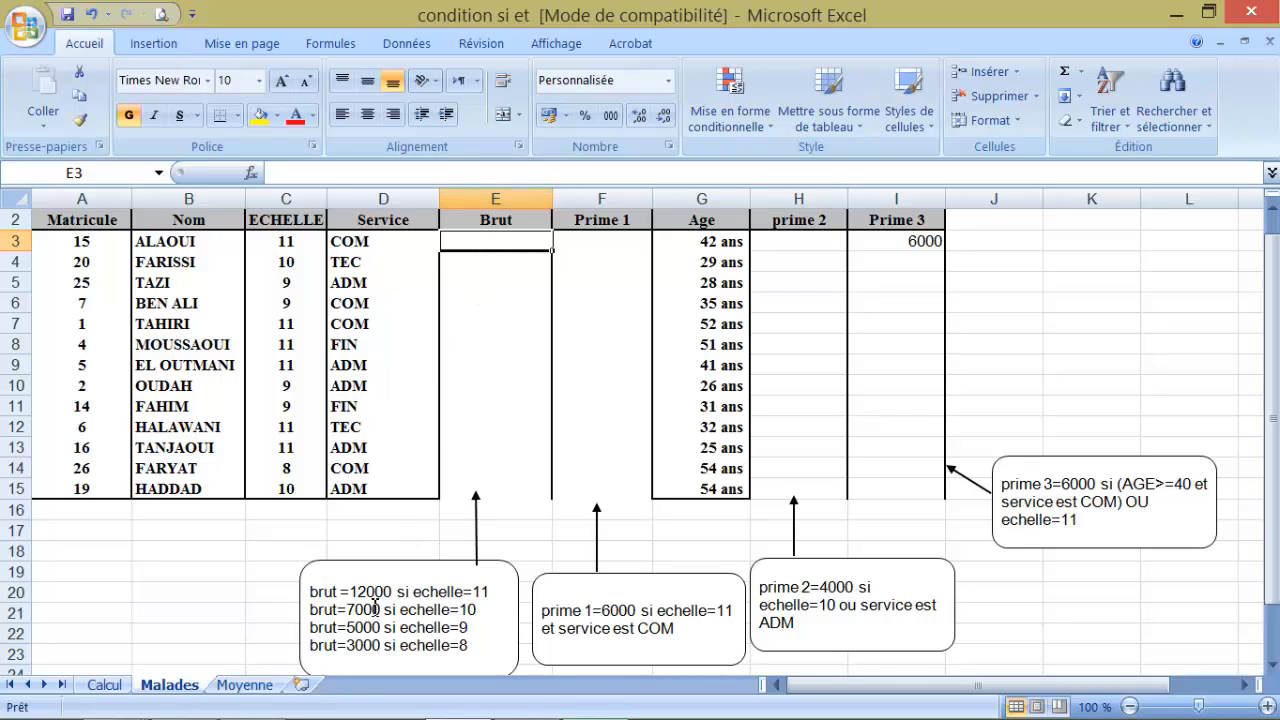
drag(399, 594, 490, 592)
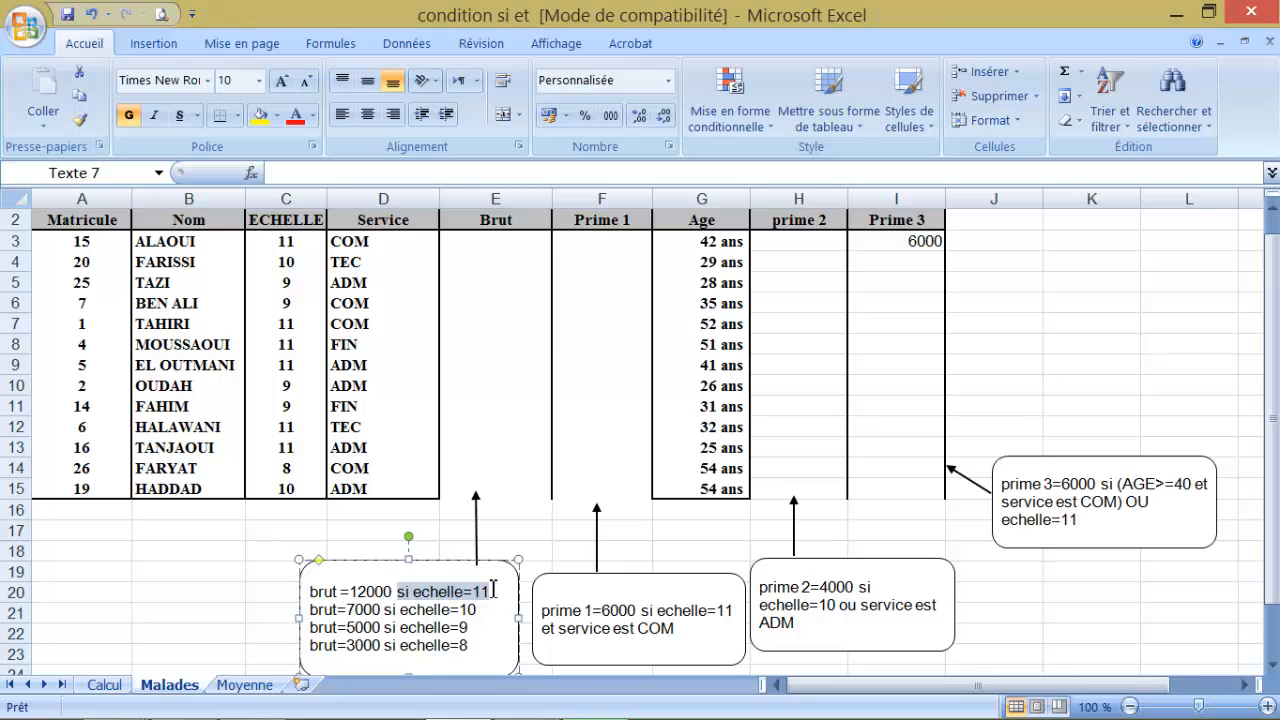
drag(354, 592, 476, 610)
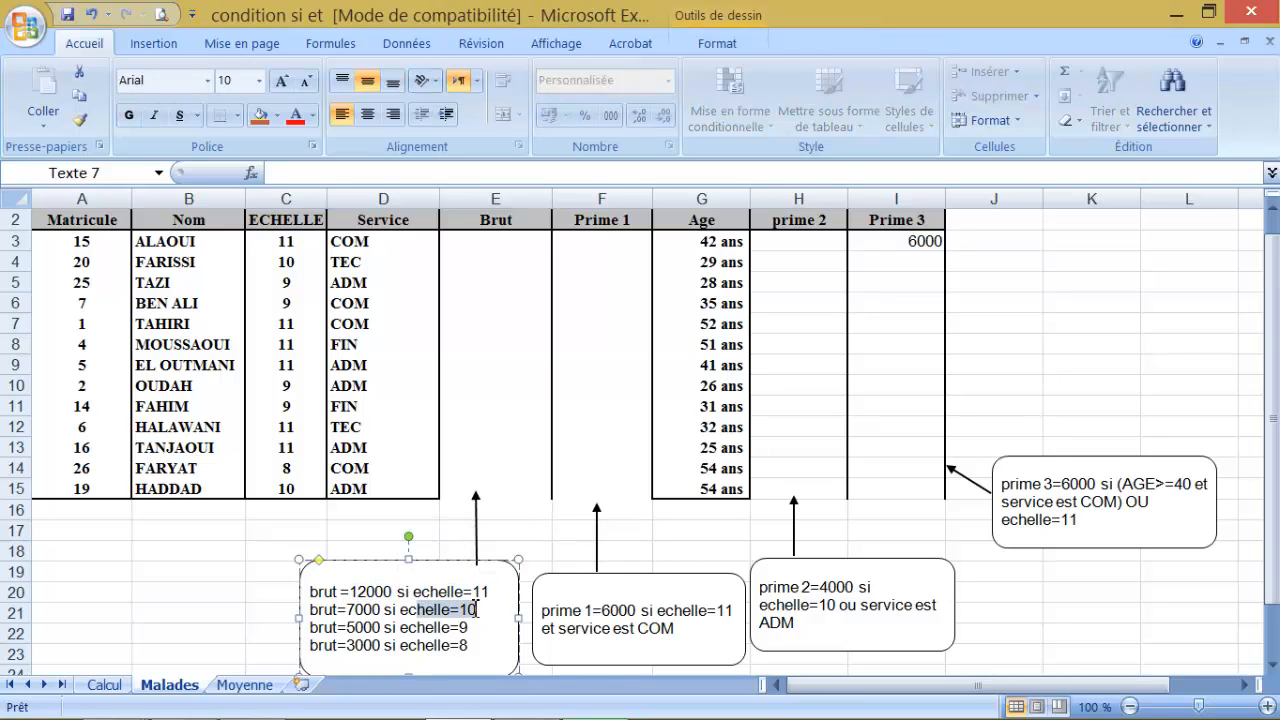
click(492, 240)
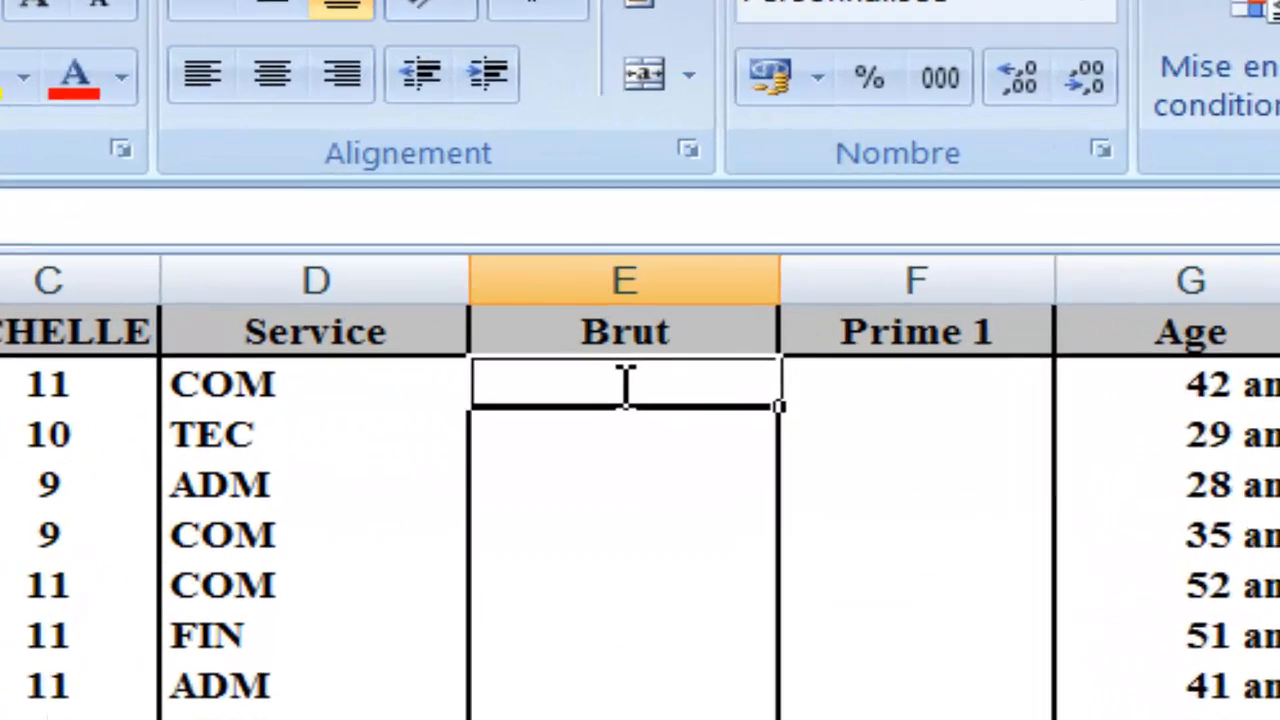
text(=si()
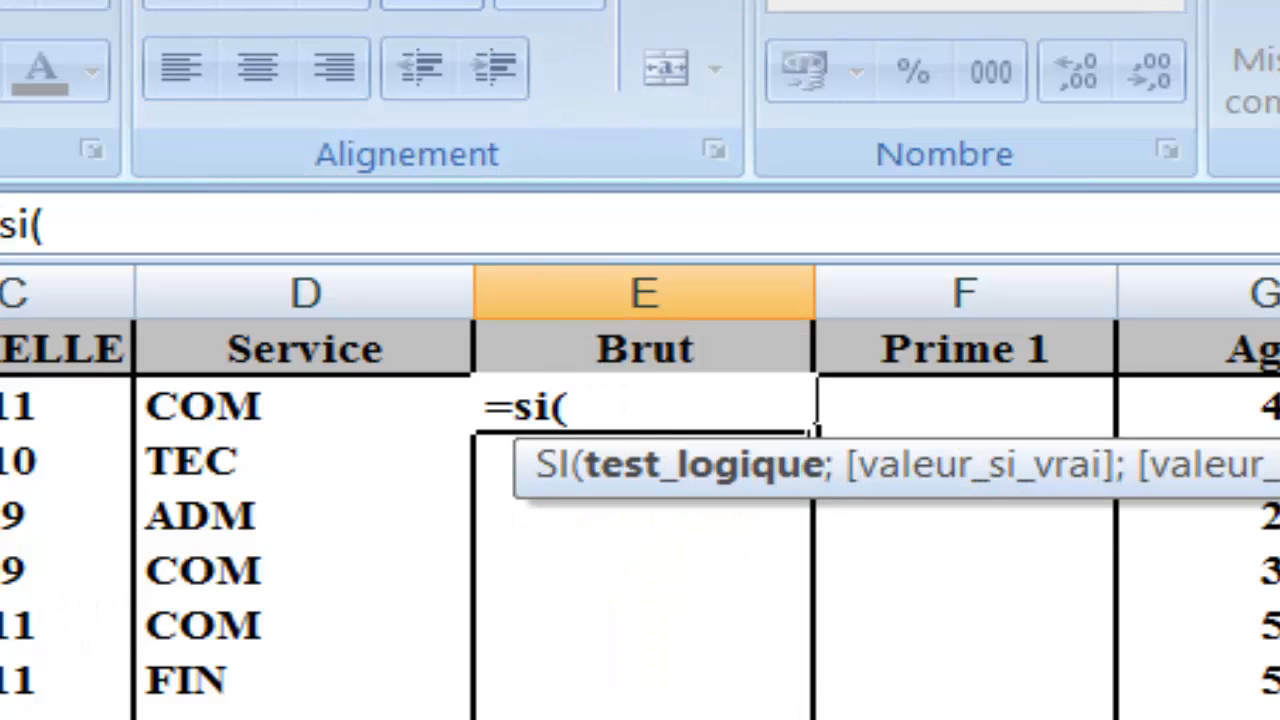
click(22, 403)
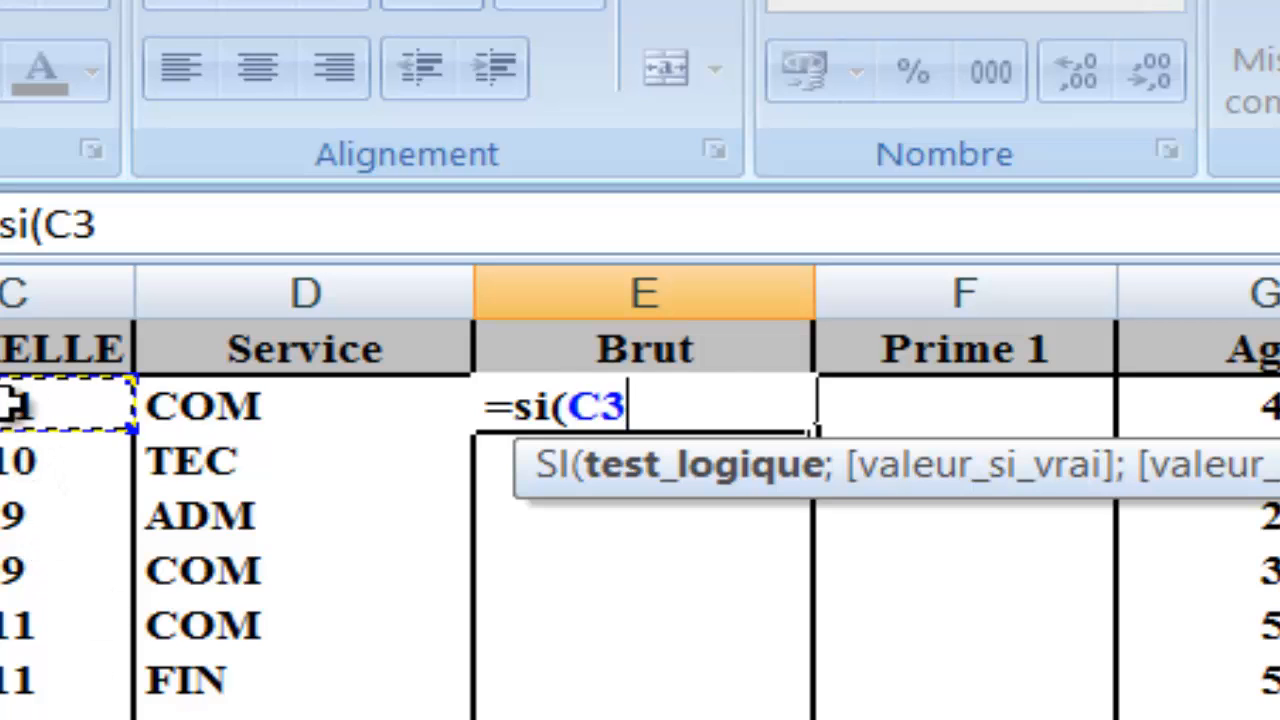
text(=)
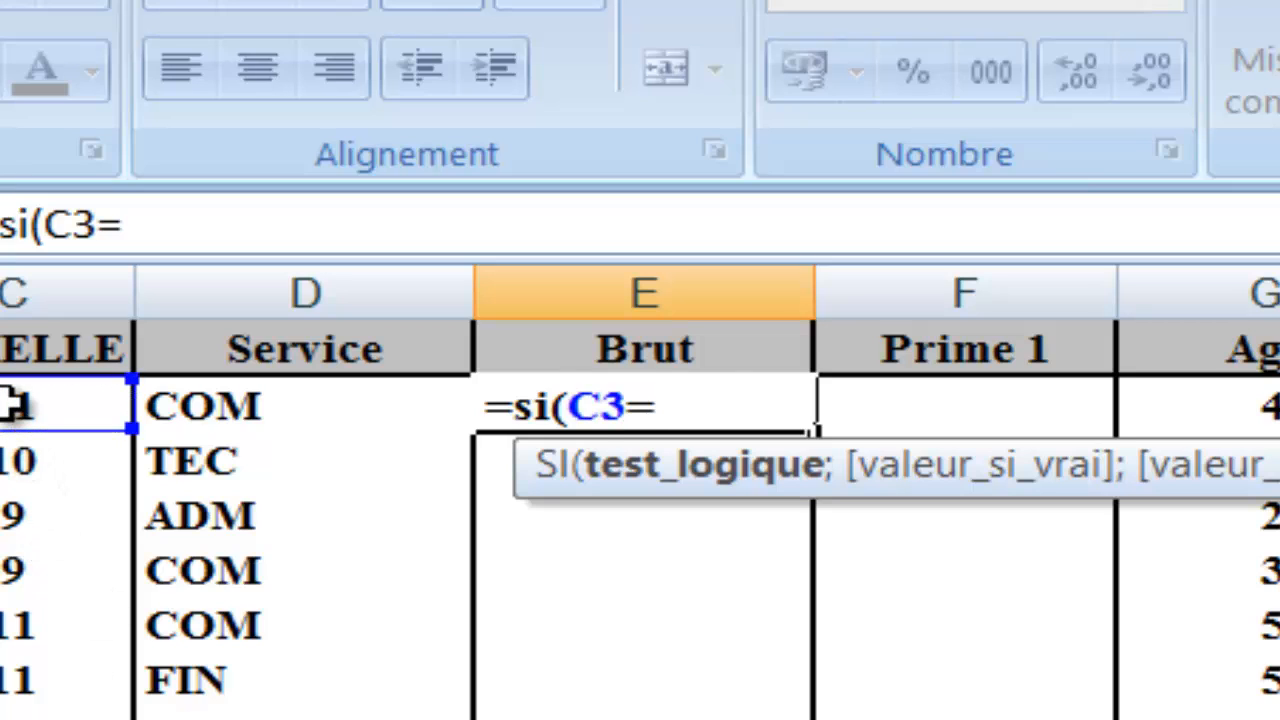
text(11)
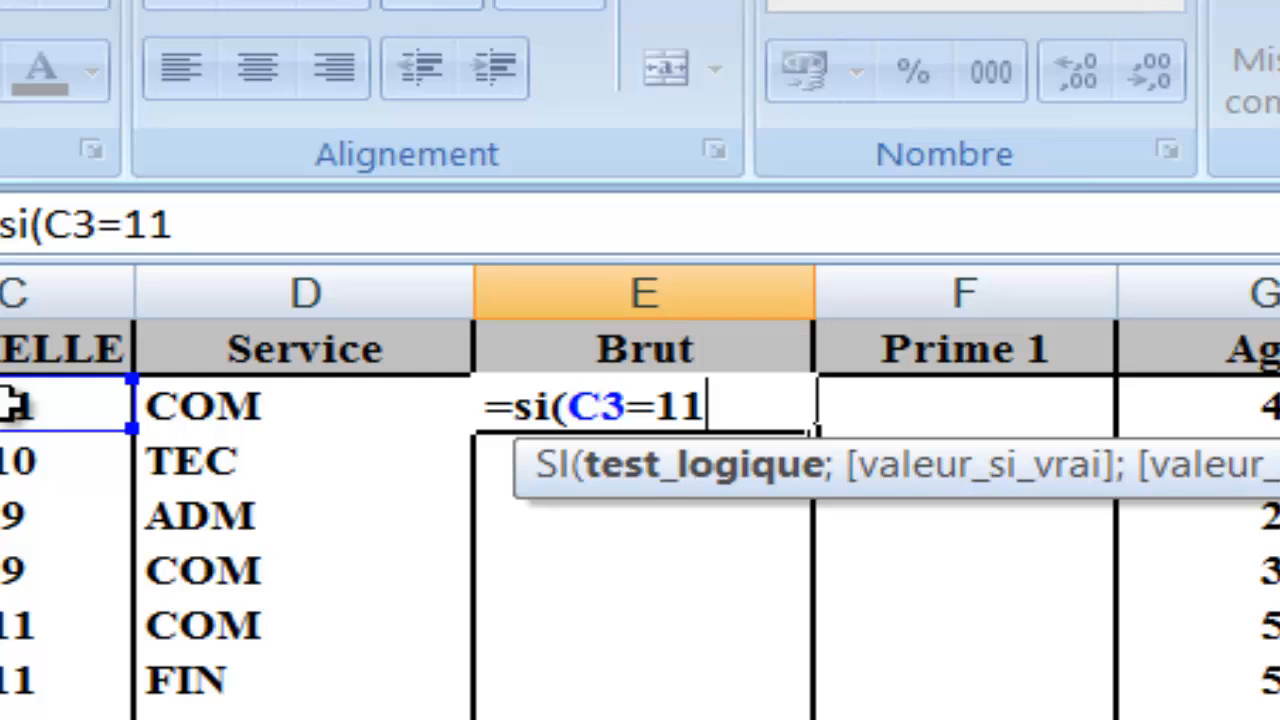
text(;12000)
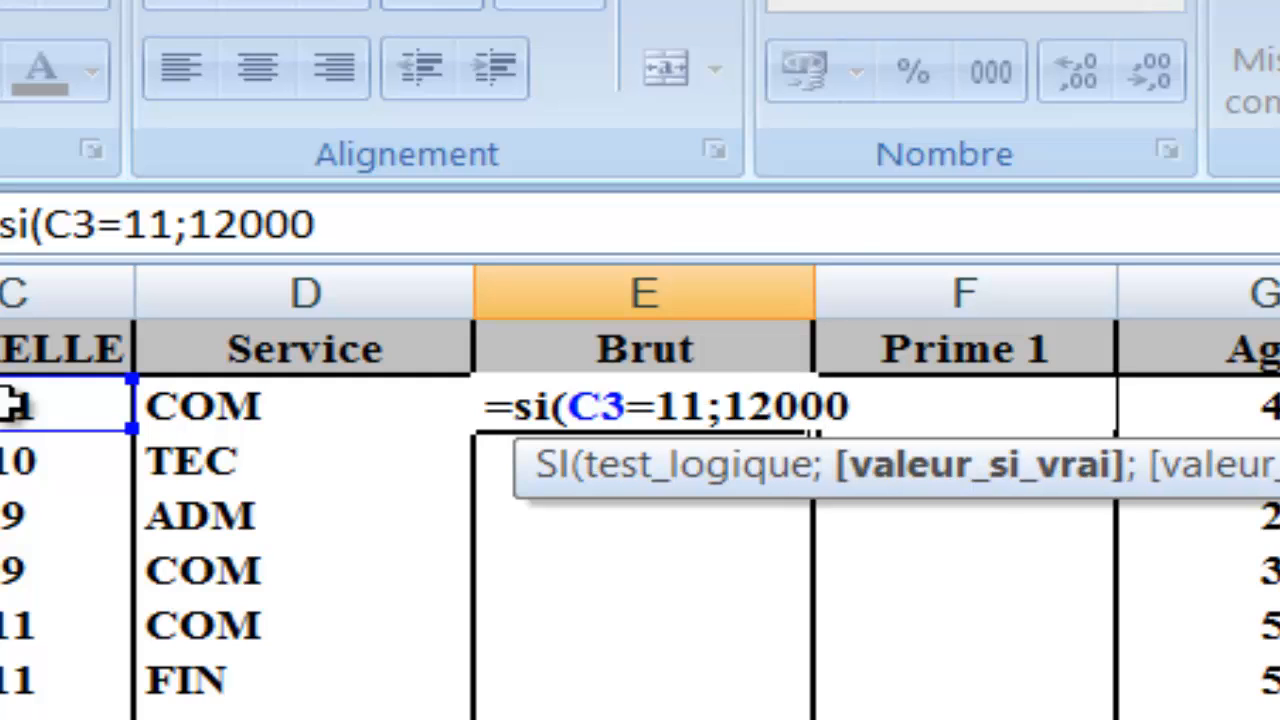
text(;)
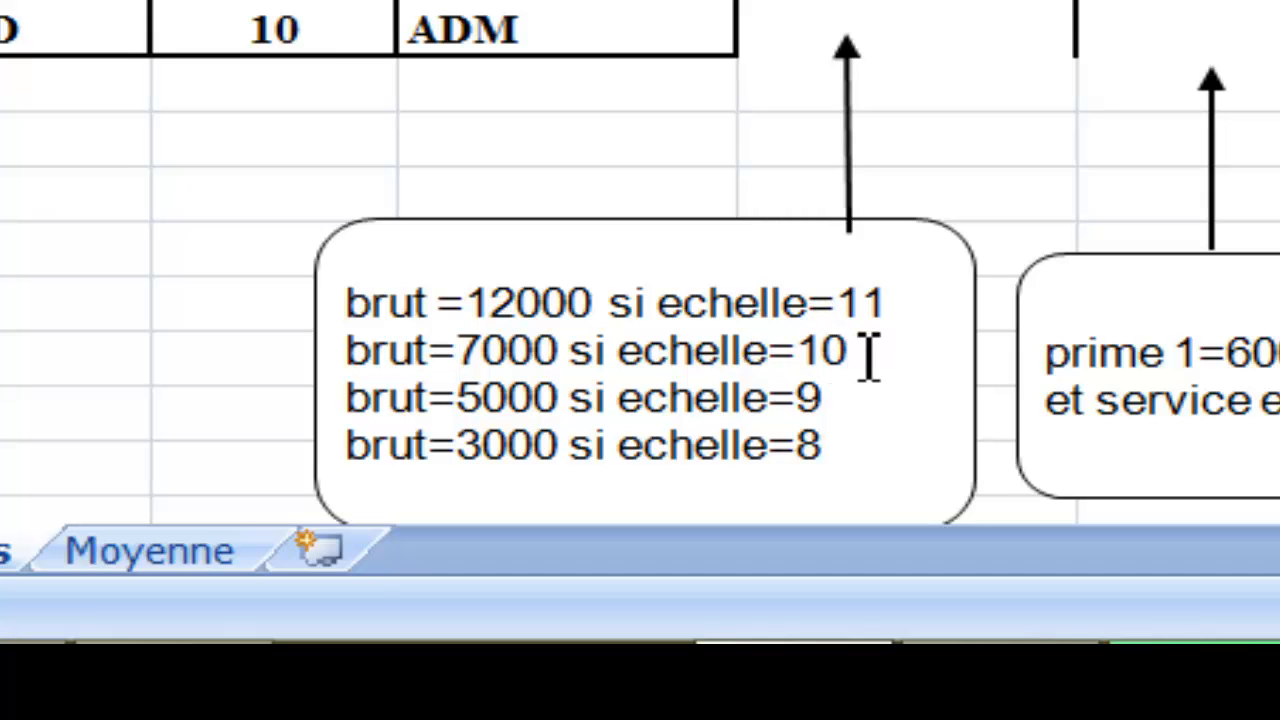
- Nest a second SI in the E3 formula that returns 7000 when C3=10
text(si()
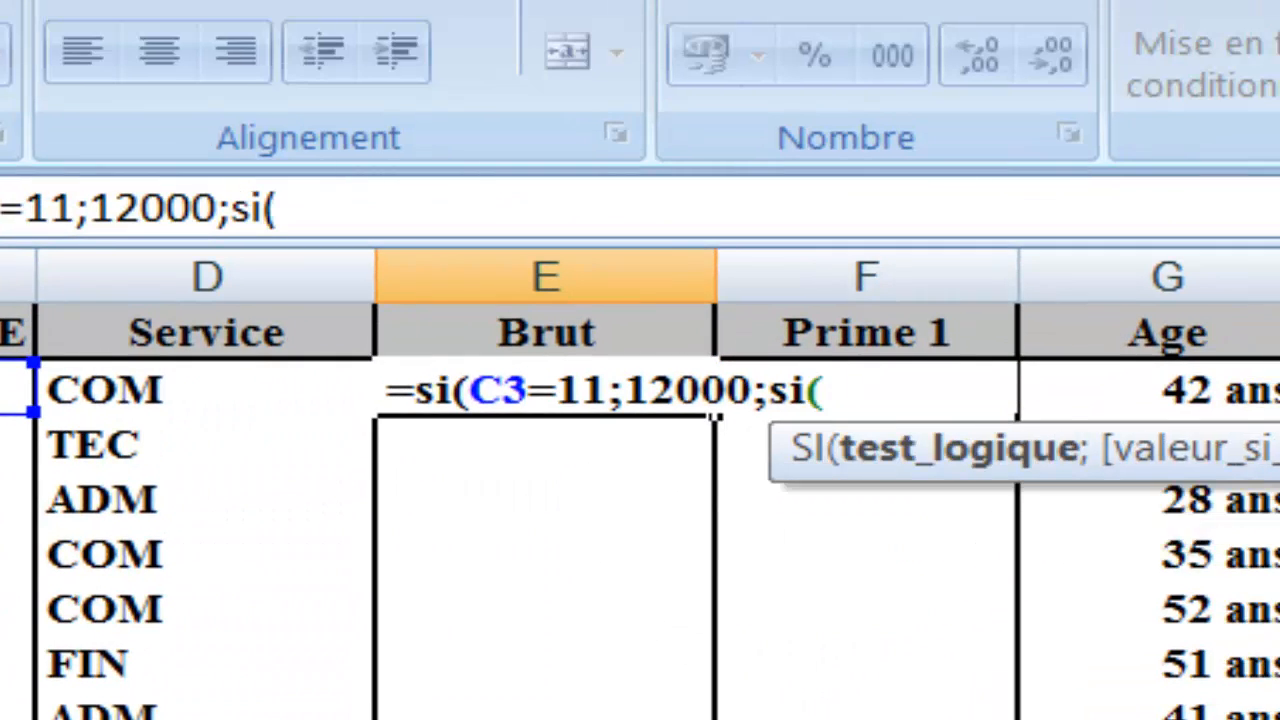
text(C3=)
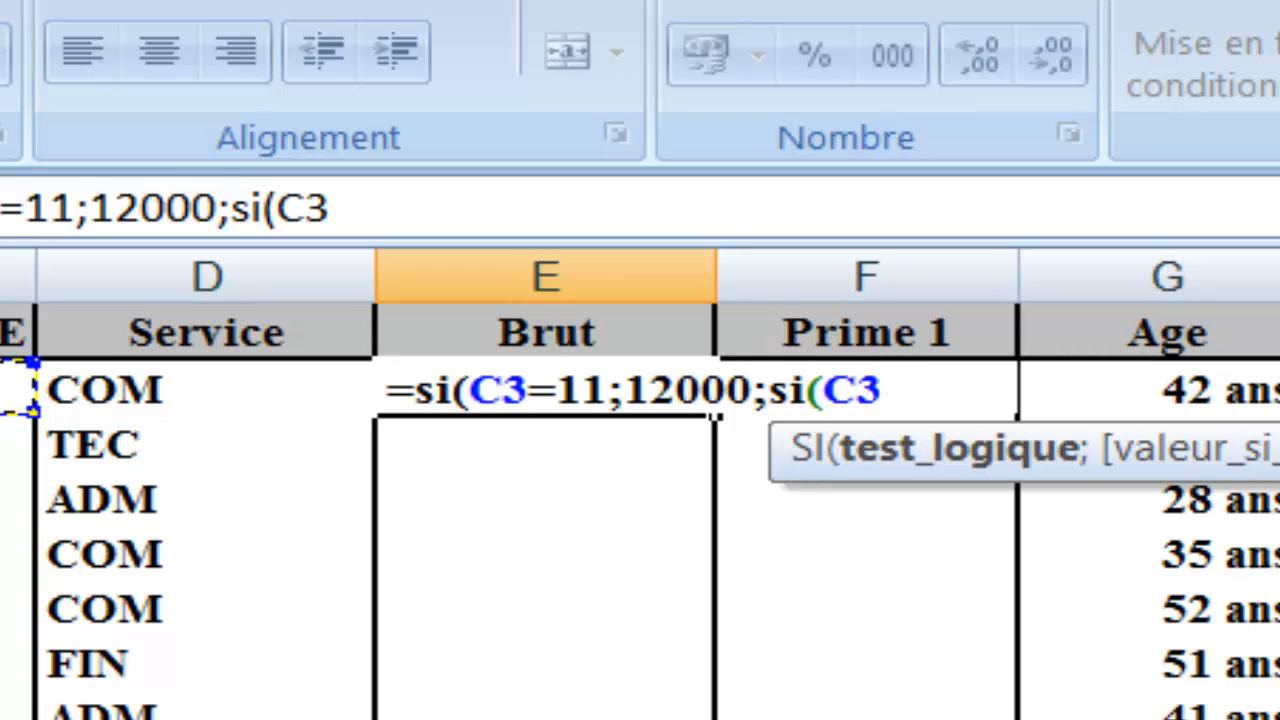
text(10)
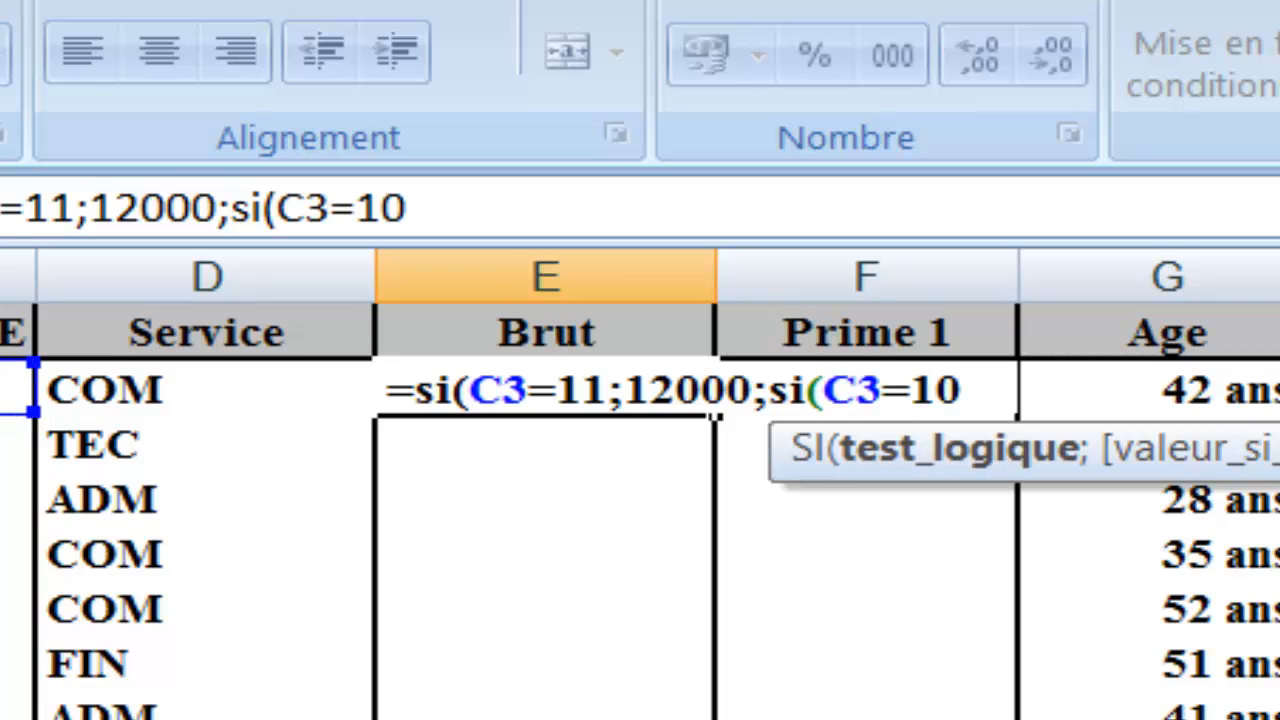
text(;)
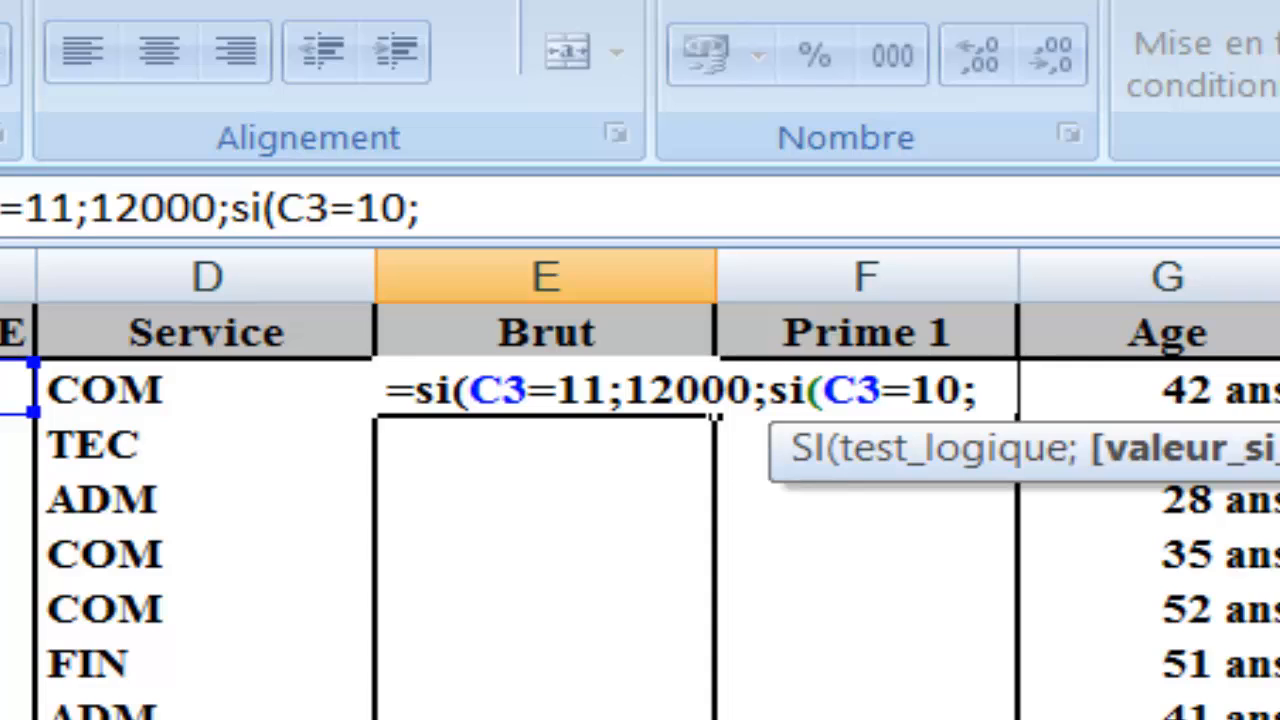
text(7000)
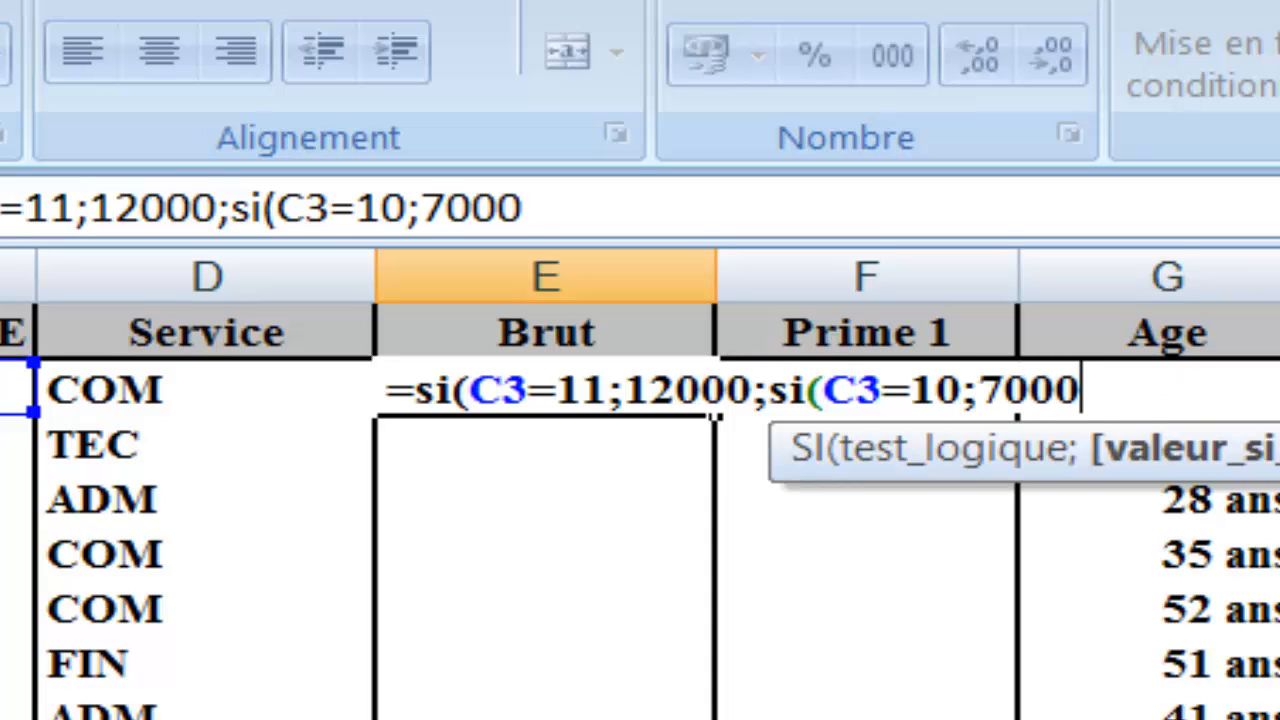
- Nest a third SI in the E3 formula that returns 5000 when C3=9
text(;si()
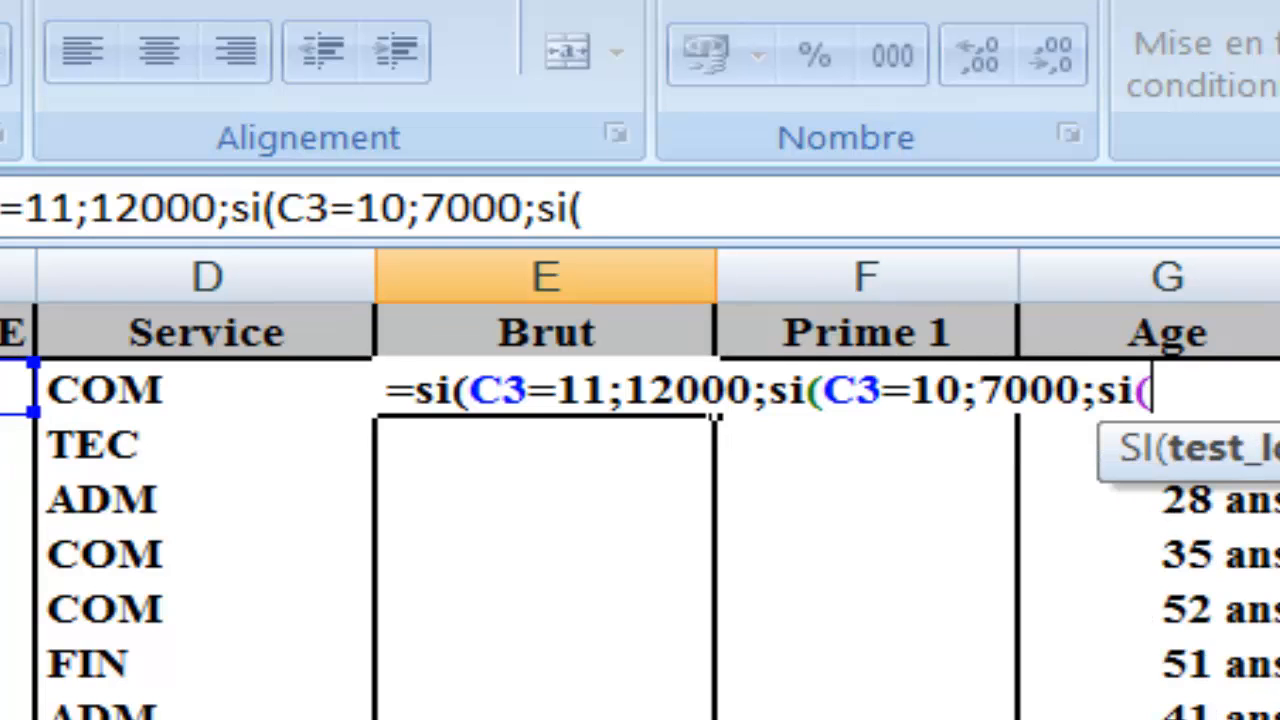
click(2, 394)
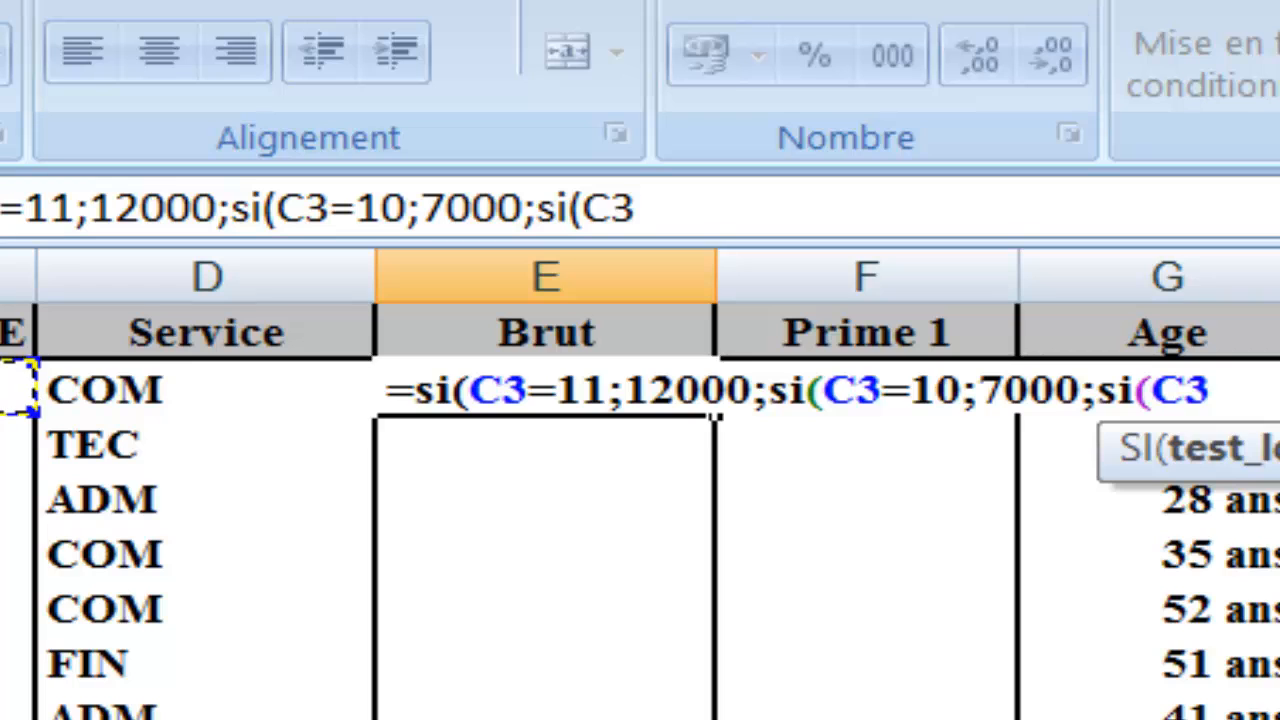
text(=9)
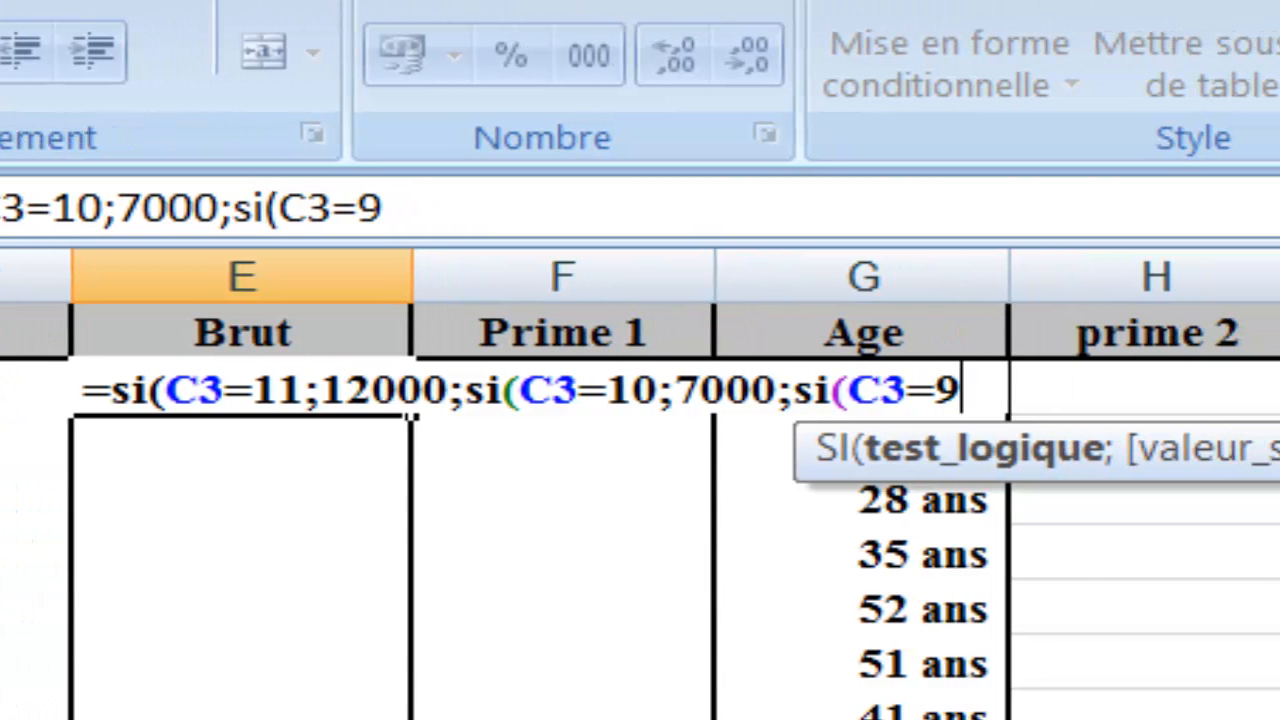
text(;)
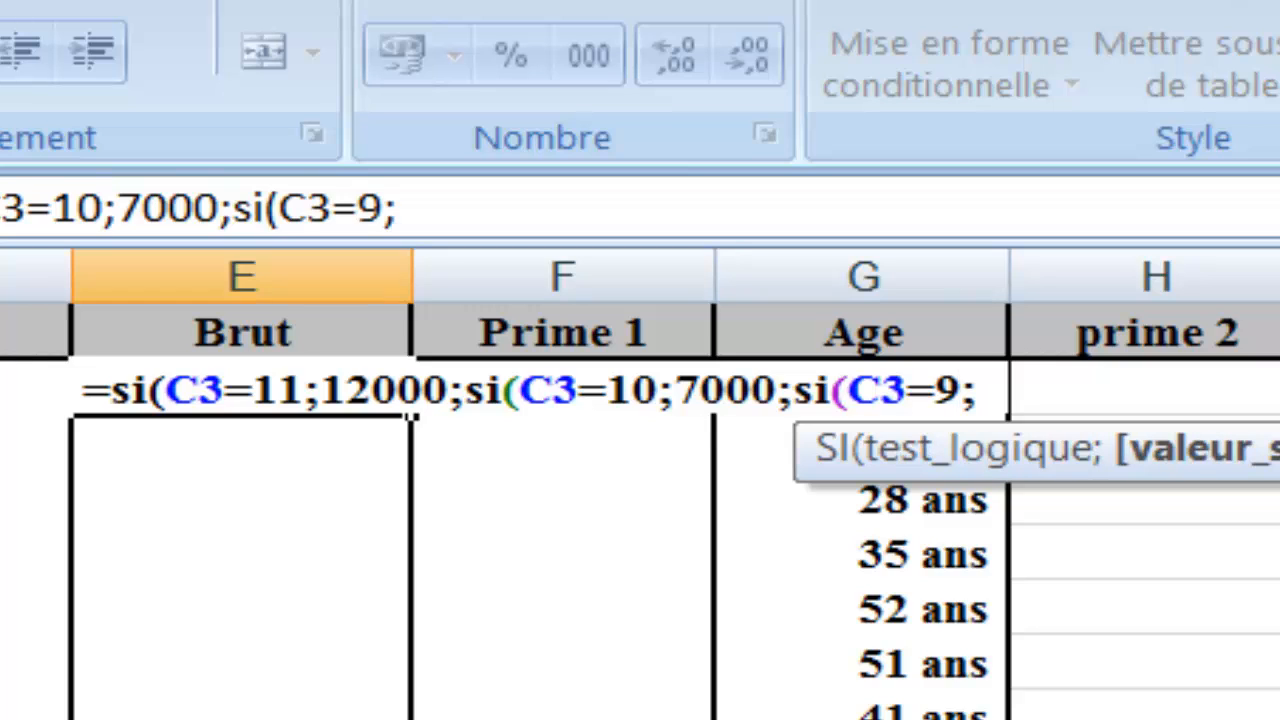
text(5000)
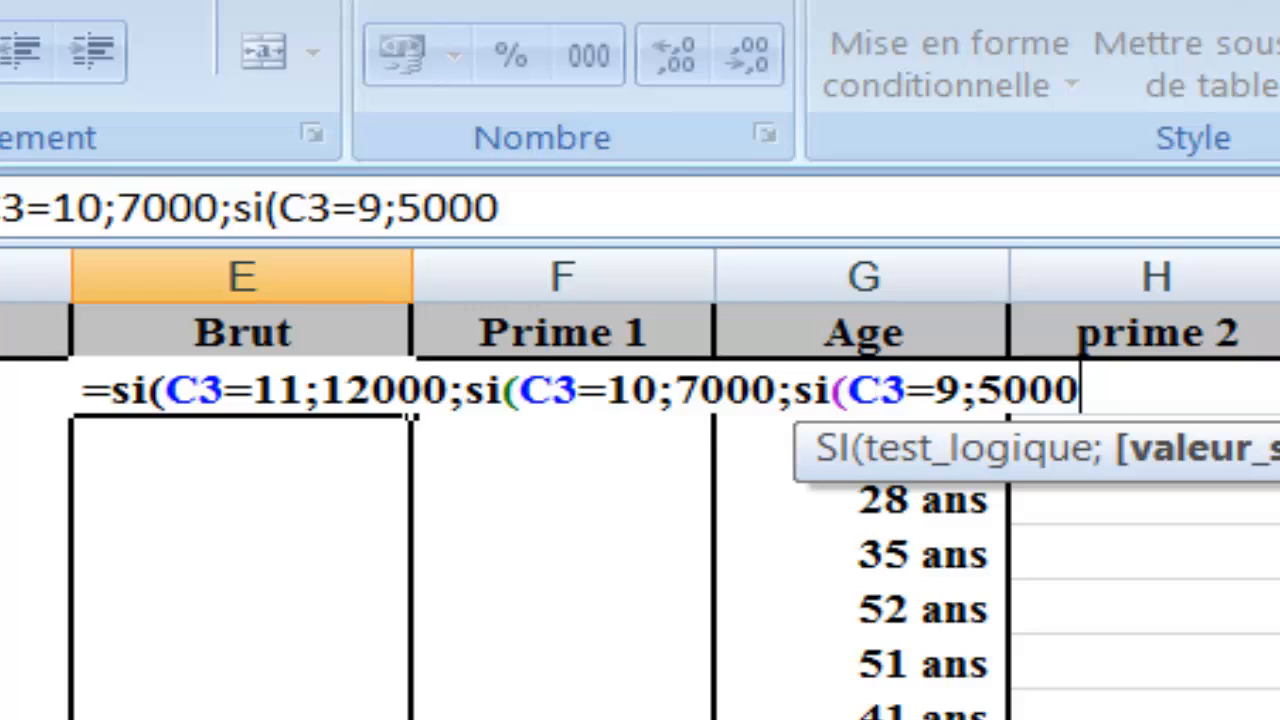
- Nest a fourth SI returning 3000 when C3=8, close all four parentheses and enter the E3 formula
text(;si)
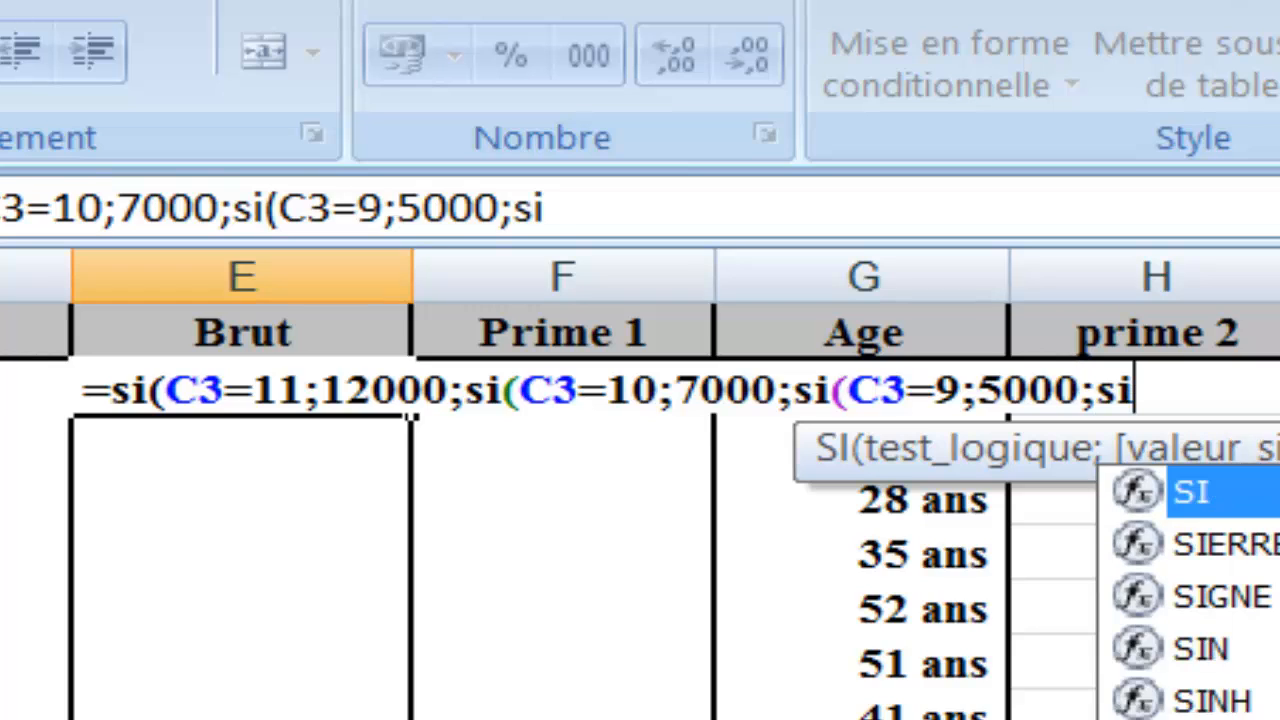
text(()
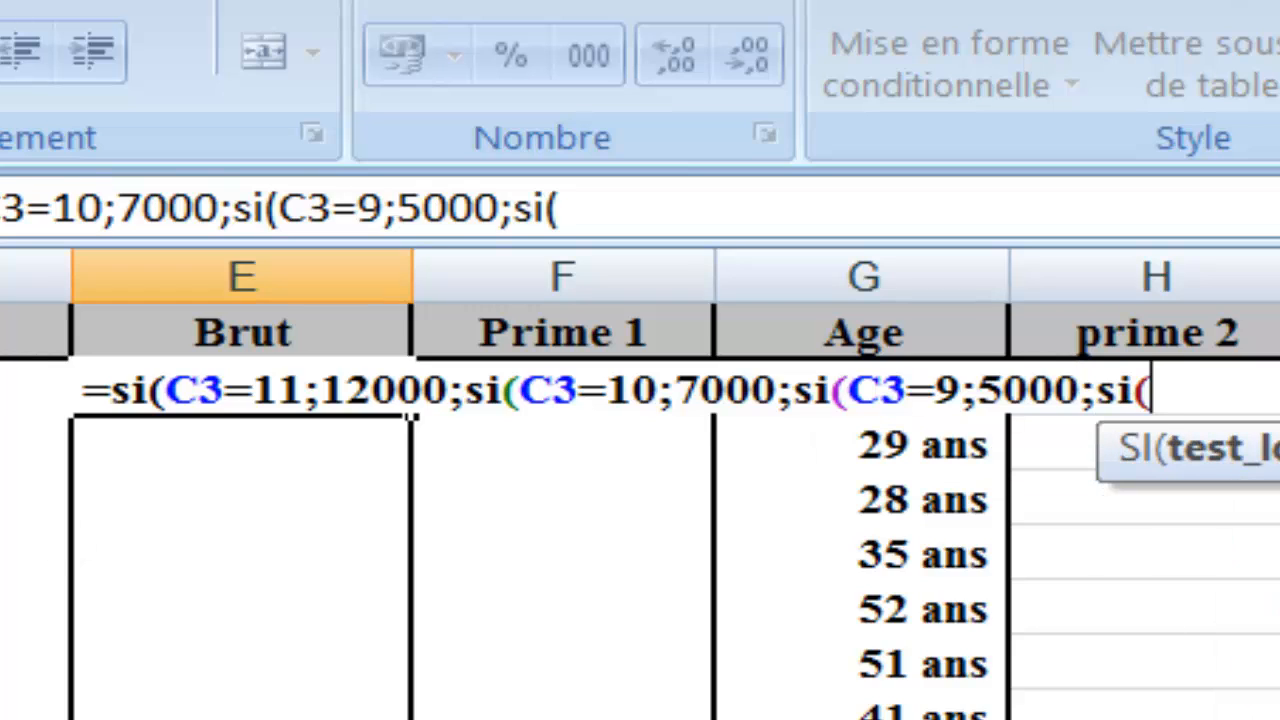
text(C3=)
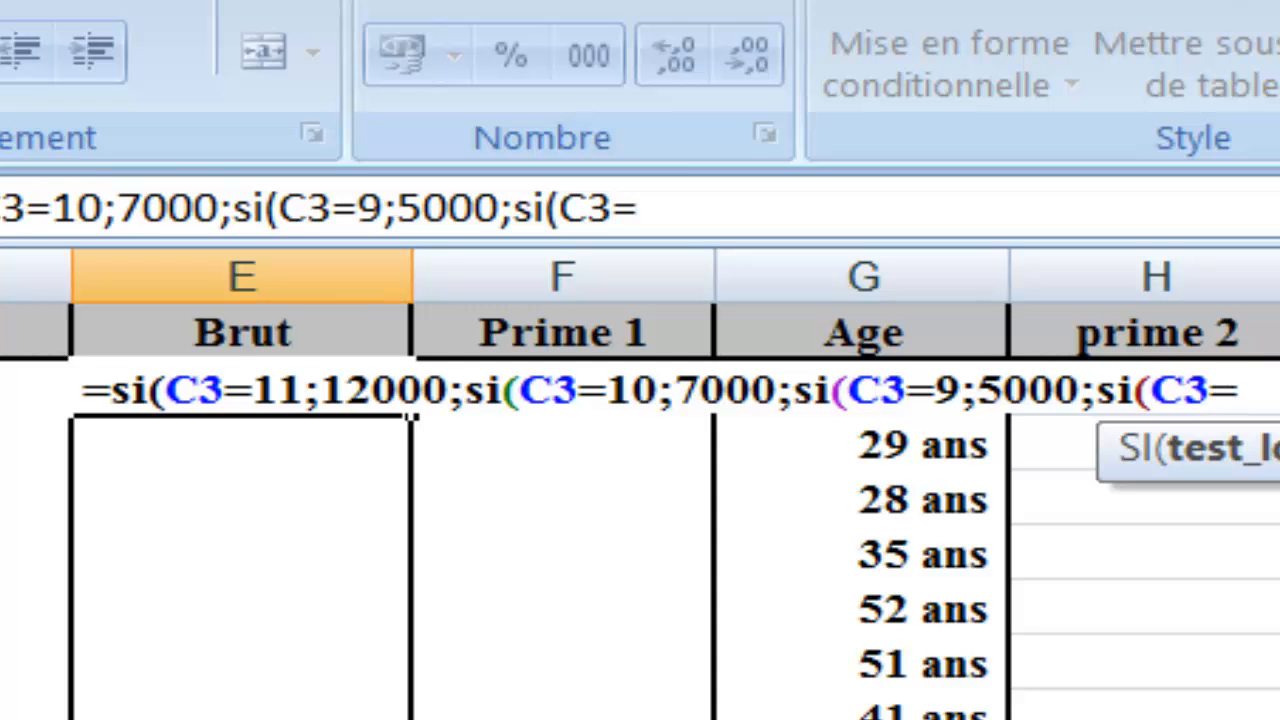
text(8;)
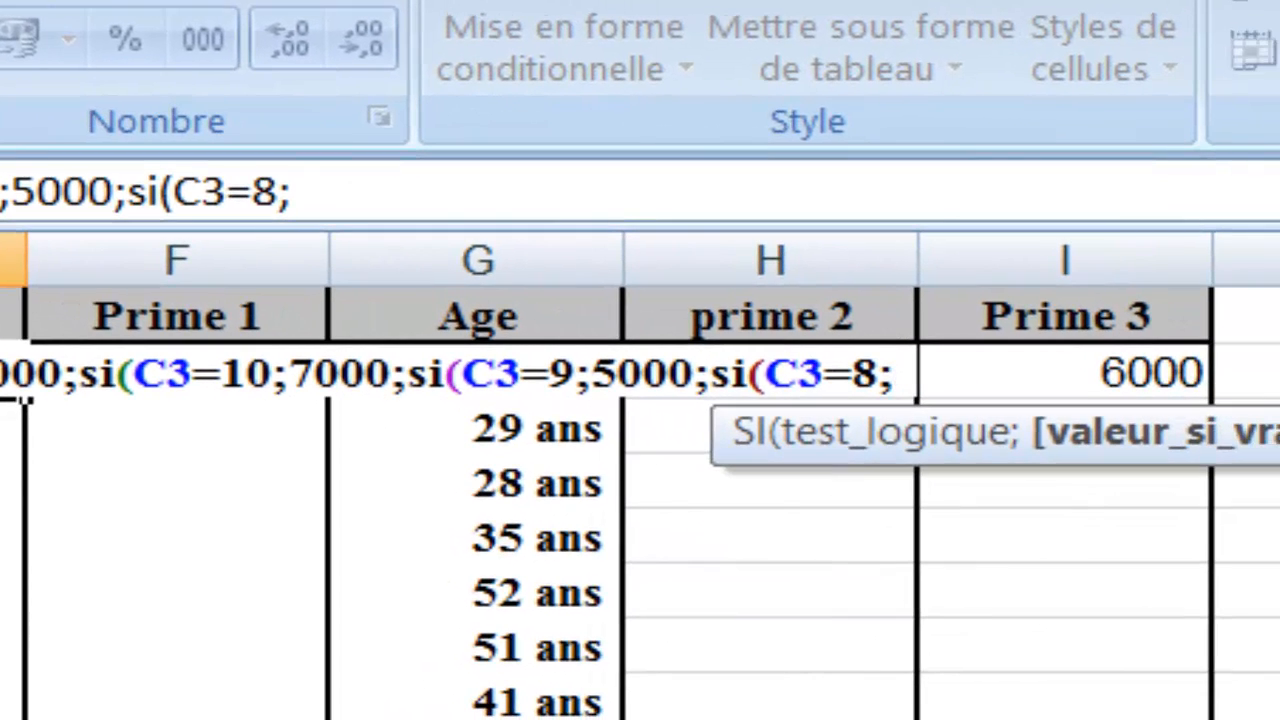
text(3000)
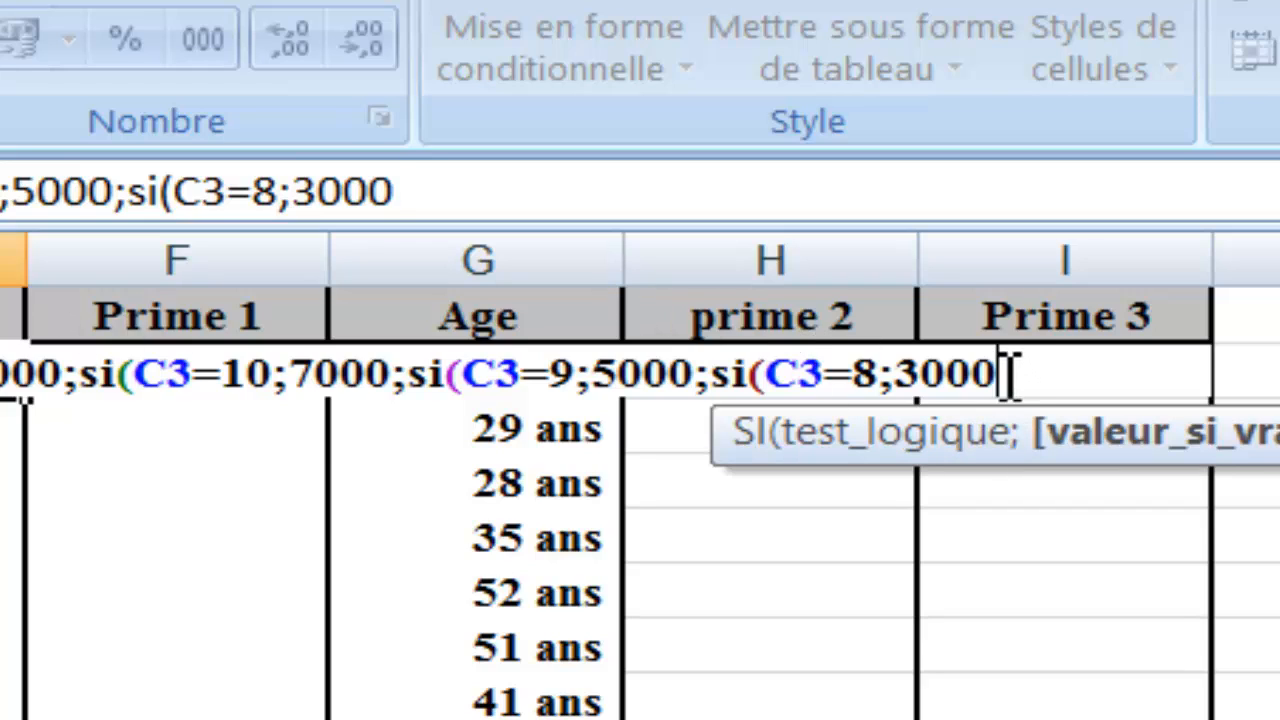
text())))
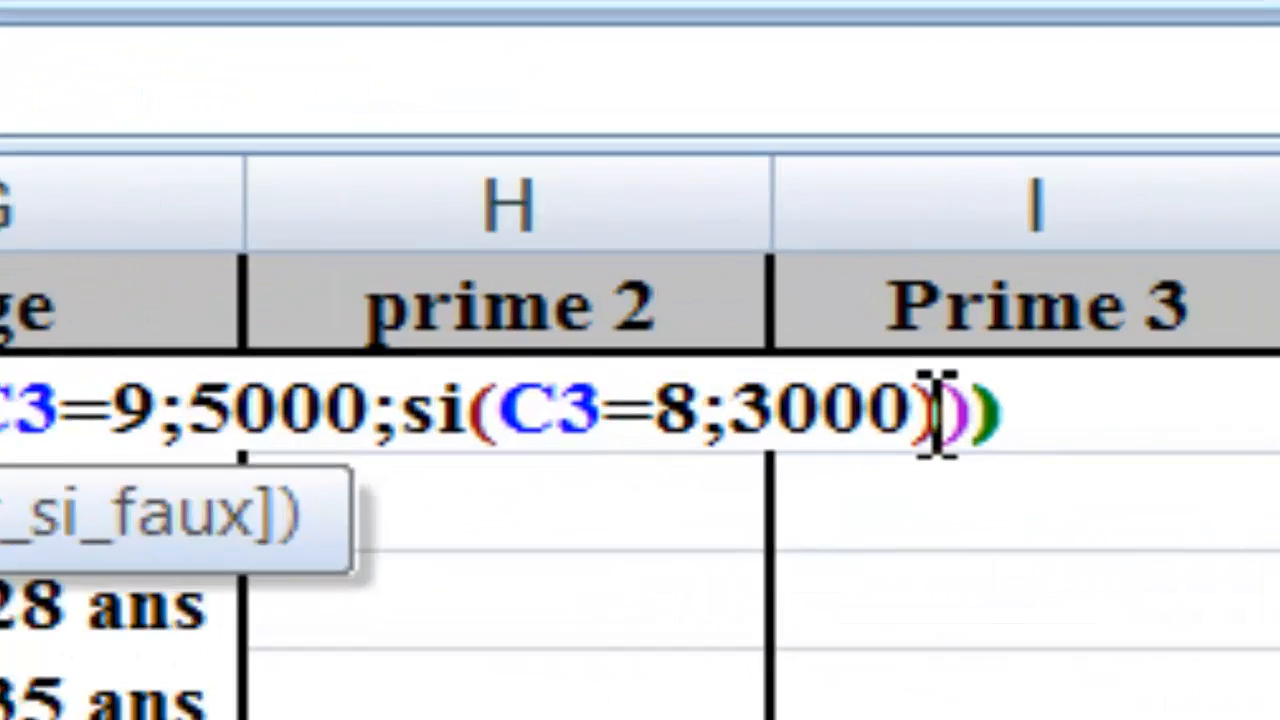
text())
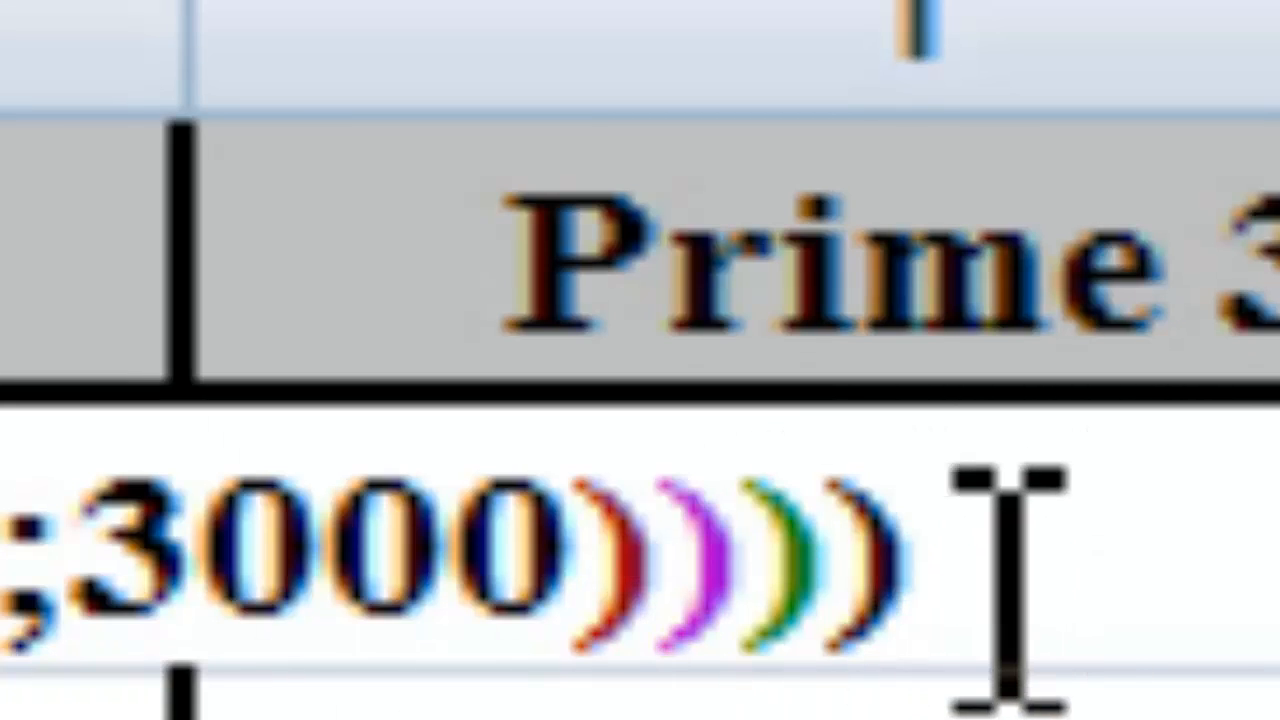
key(Return)
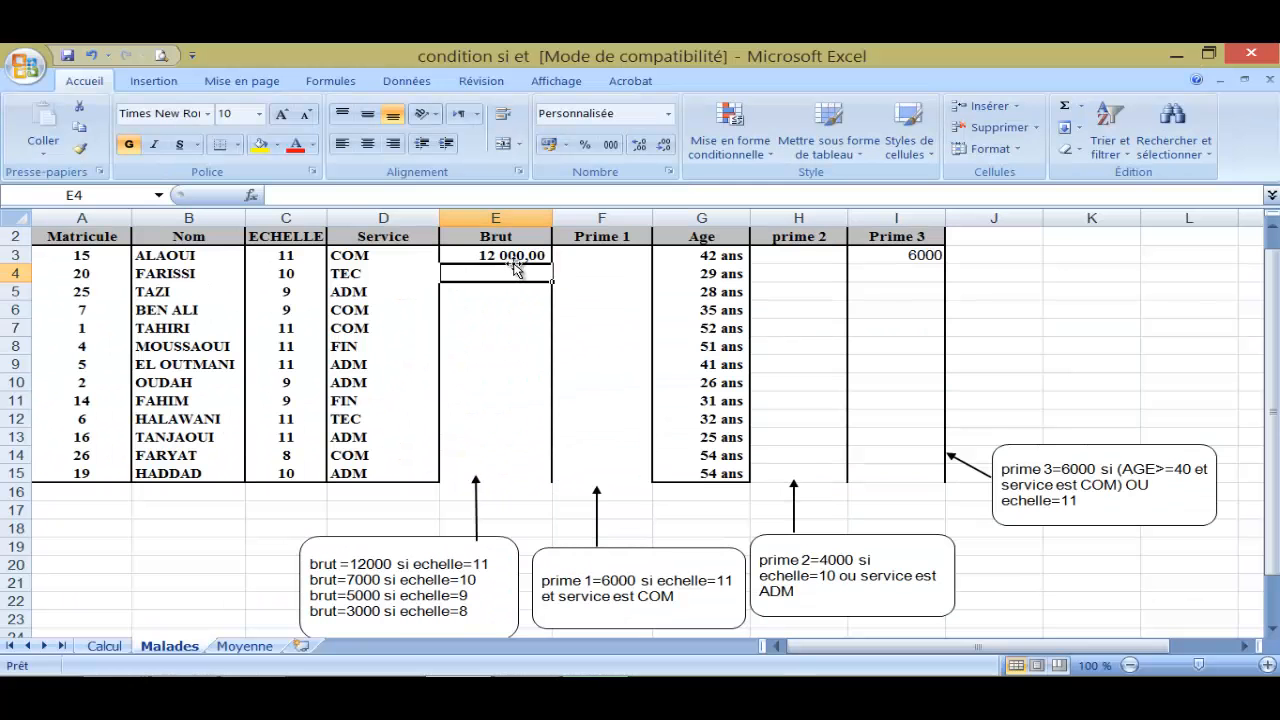
- Fill the Brut formula from E3 down to E15 and check the result in row 14 against its ECHELLE value
click(512, 259)
double_click(553, 264)
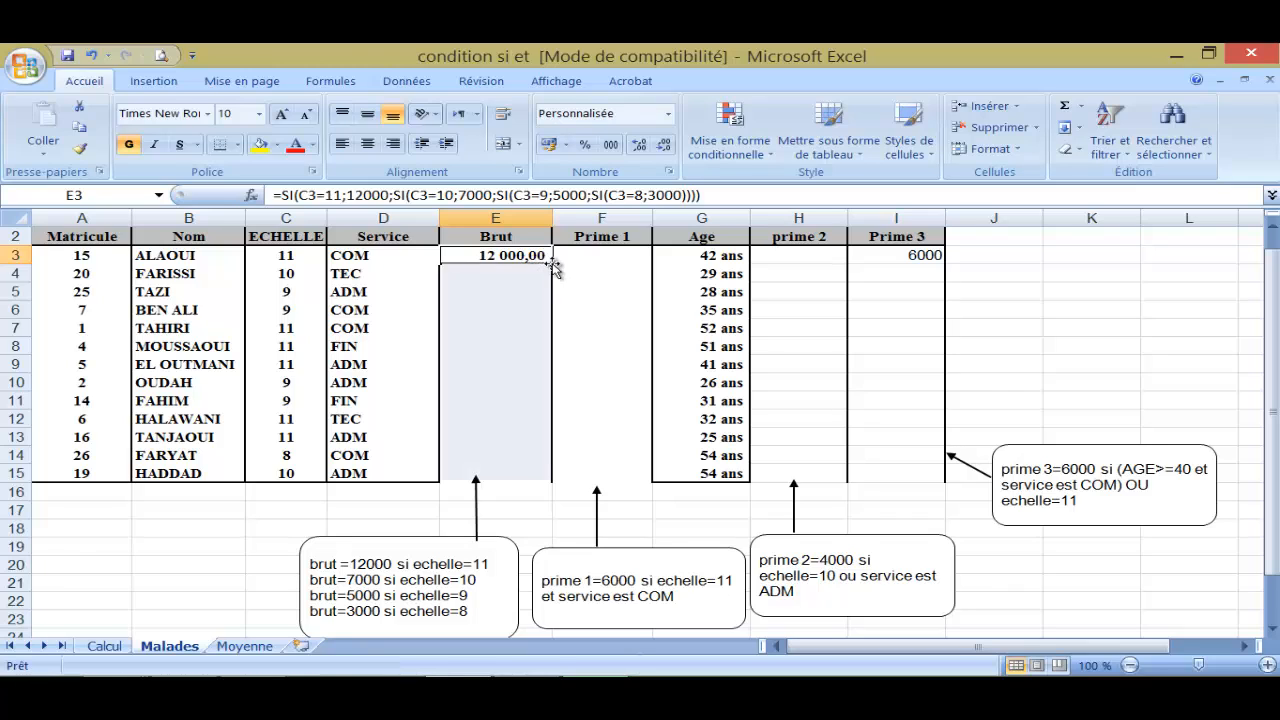
click(511, 379)
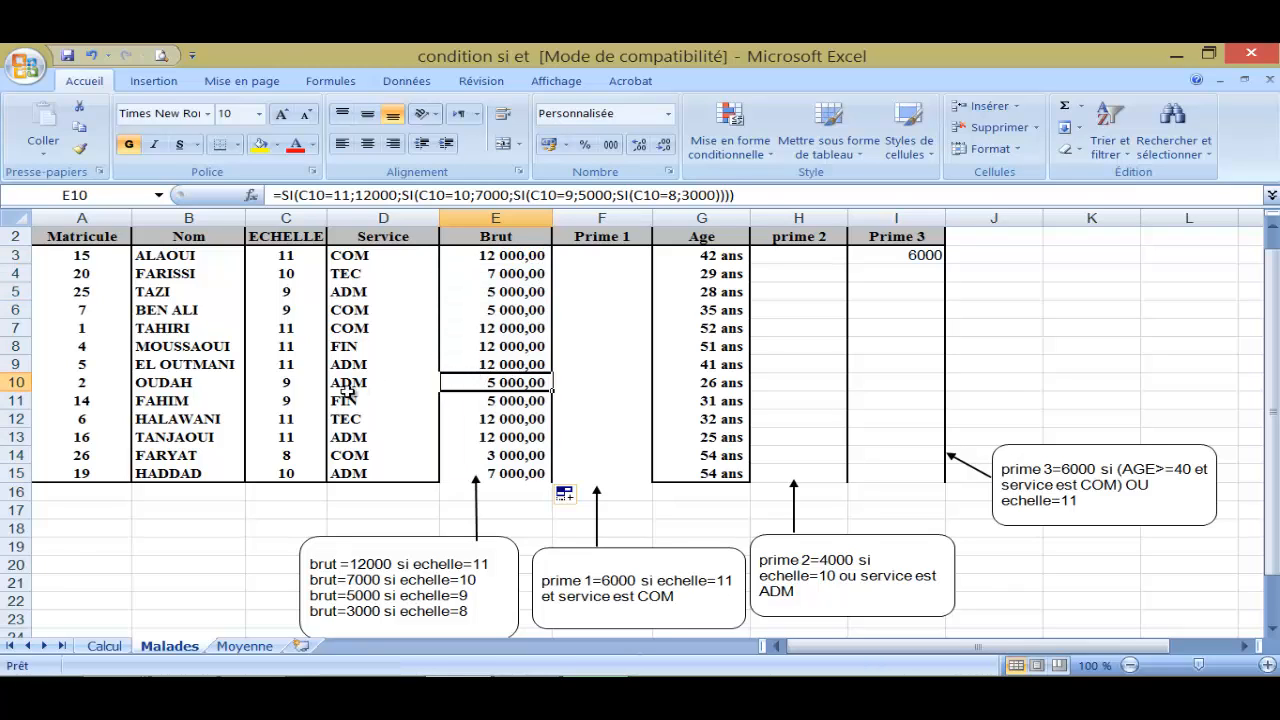
click(285, 455)
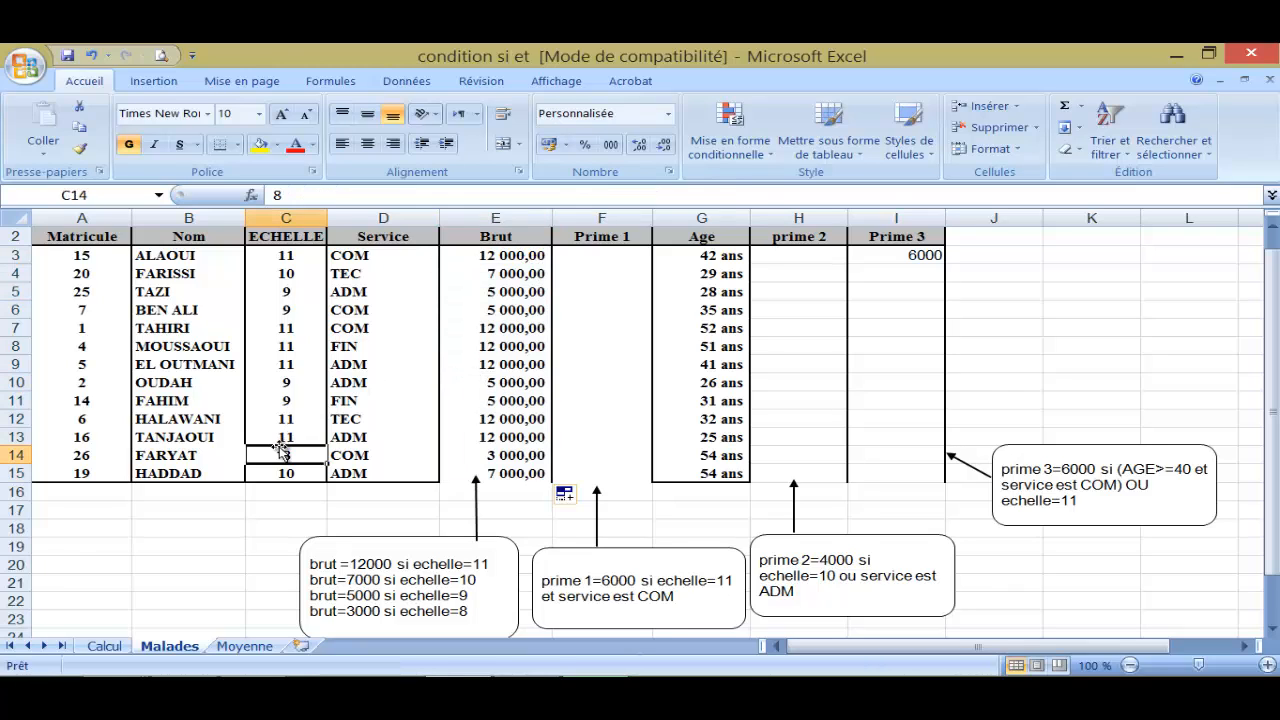
click(493, 456)
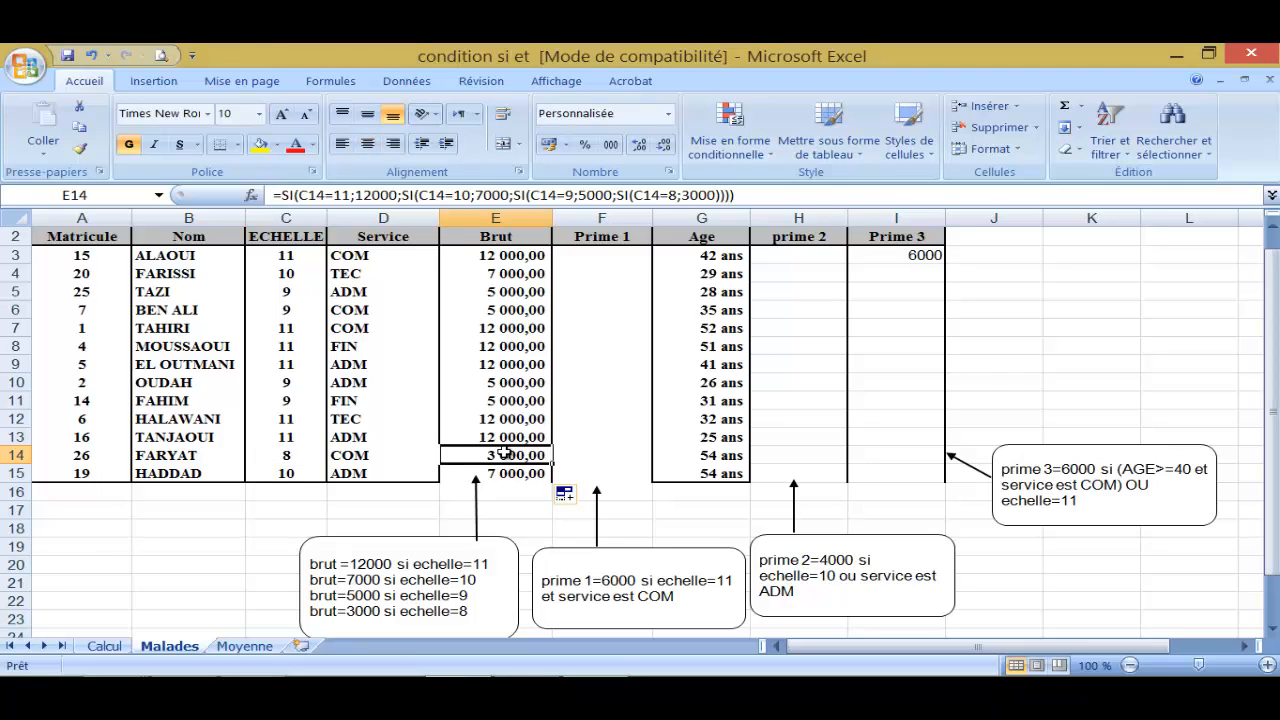
- Highlight "et" in the Prime 1 rule note and start the F3 formula with ET nested inside SI
click(609, 258)
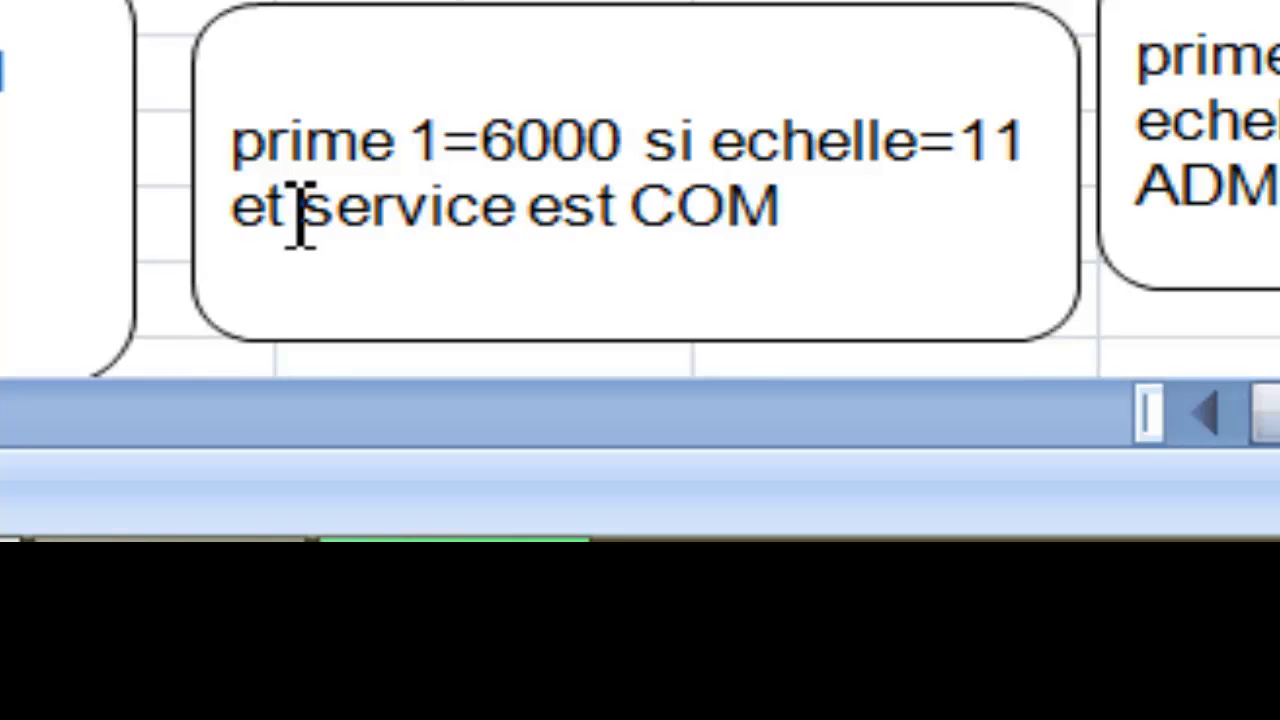
drag(300, 214, 229, 214)
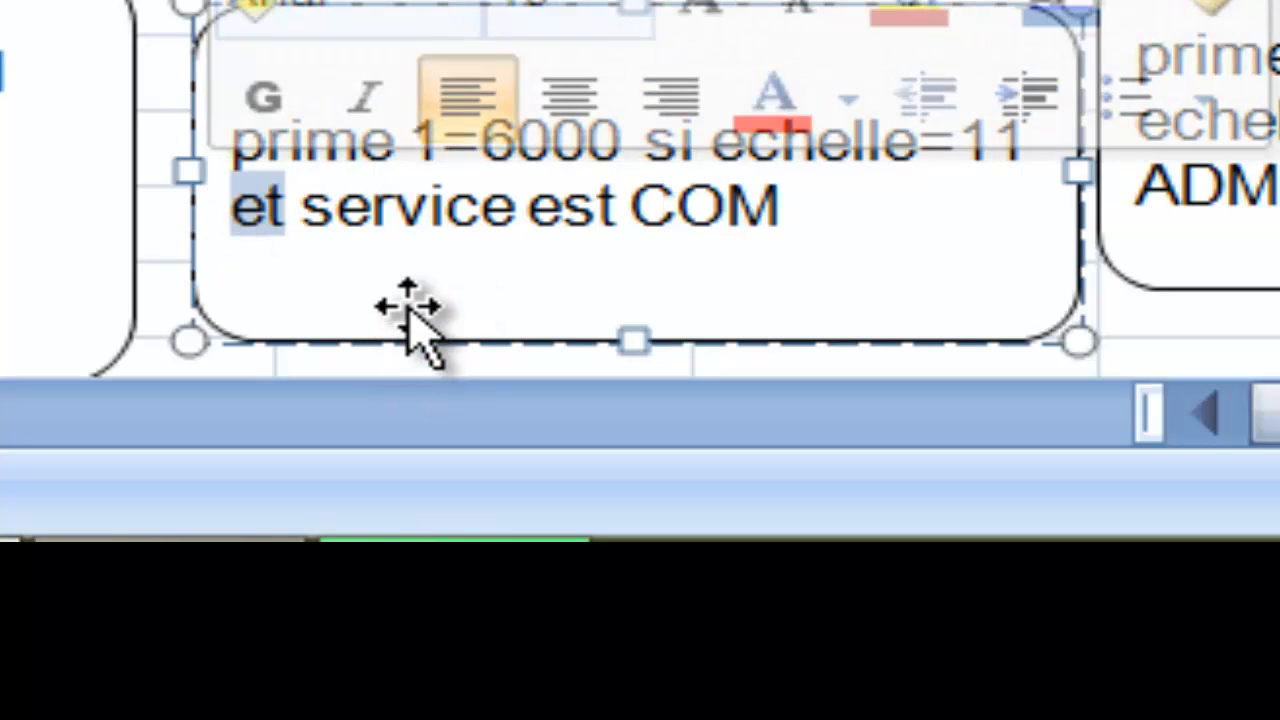
click(511, 206)
drag(484, 145, 583, 160)
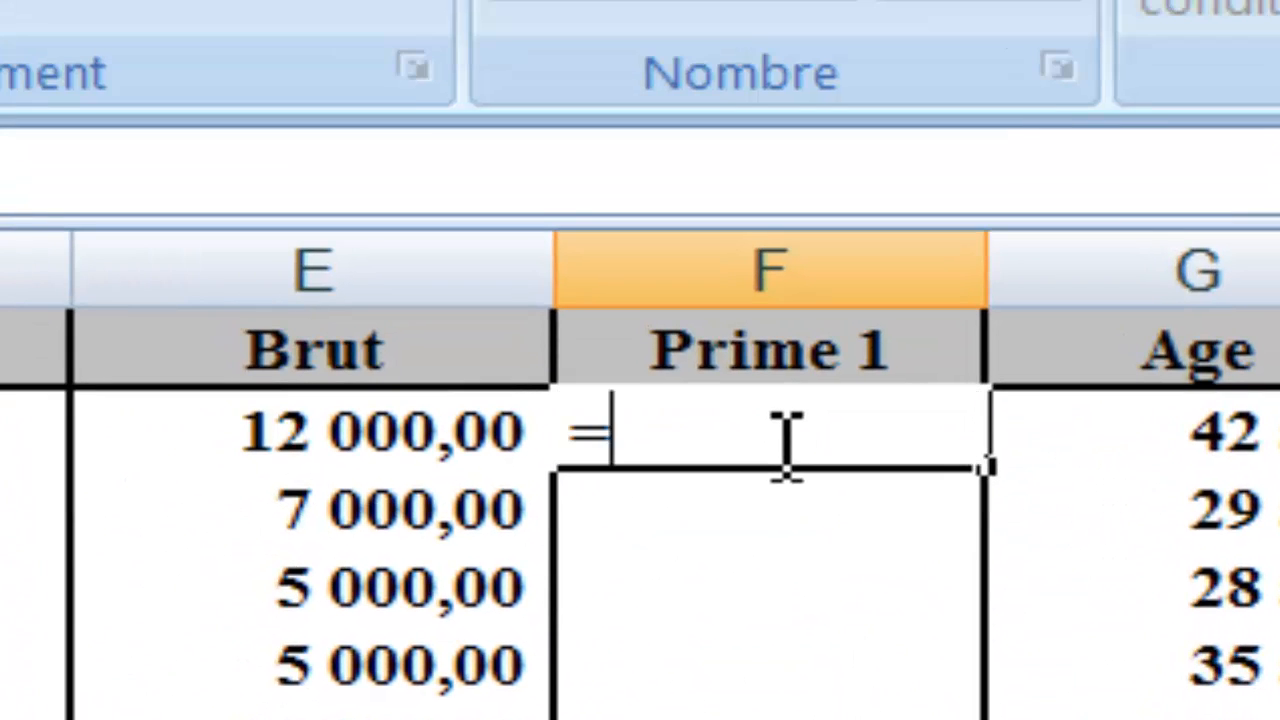
text(si()
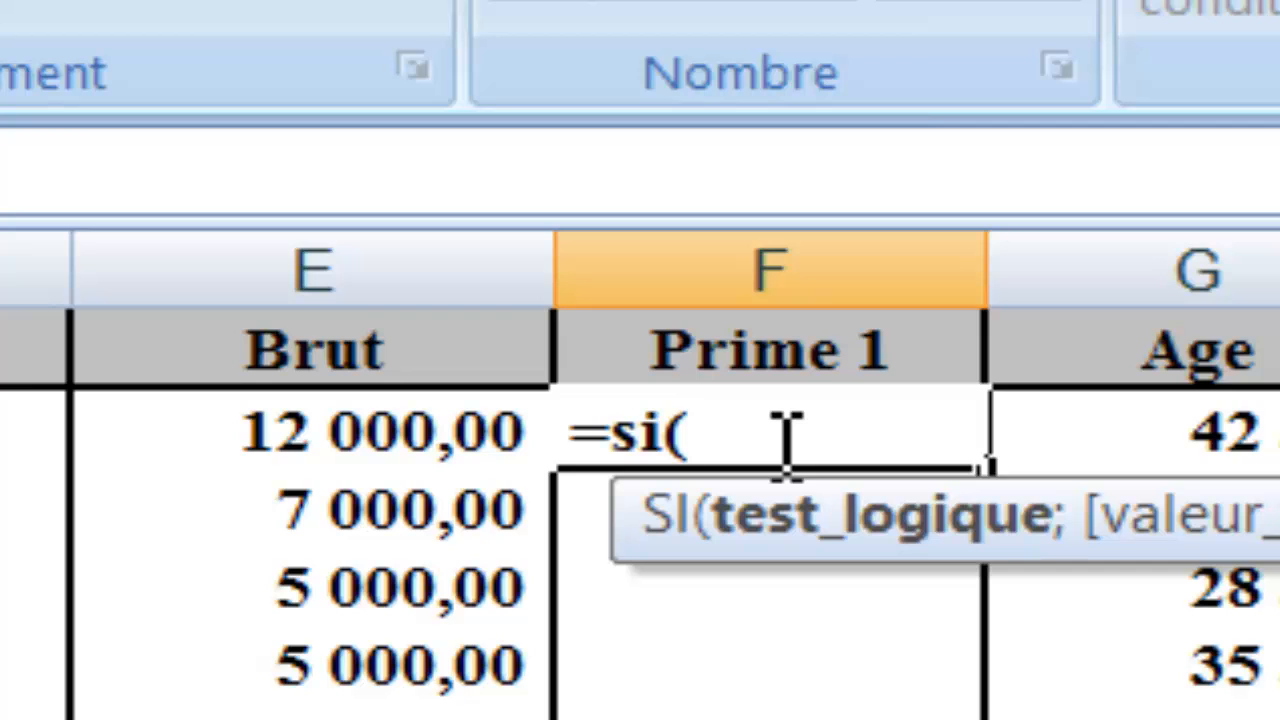
text(et()
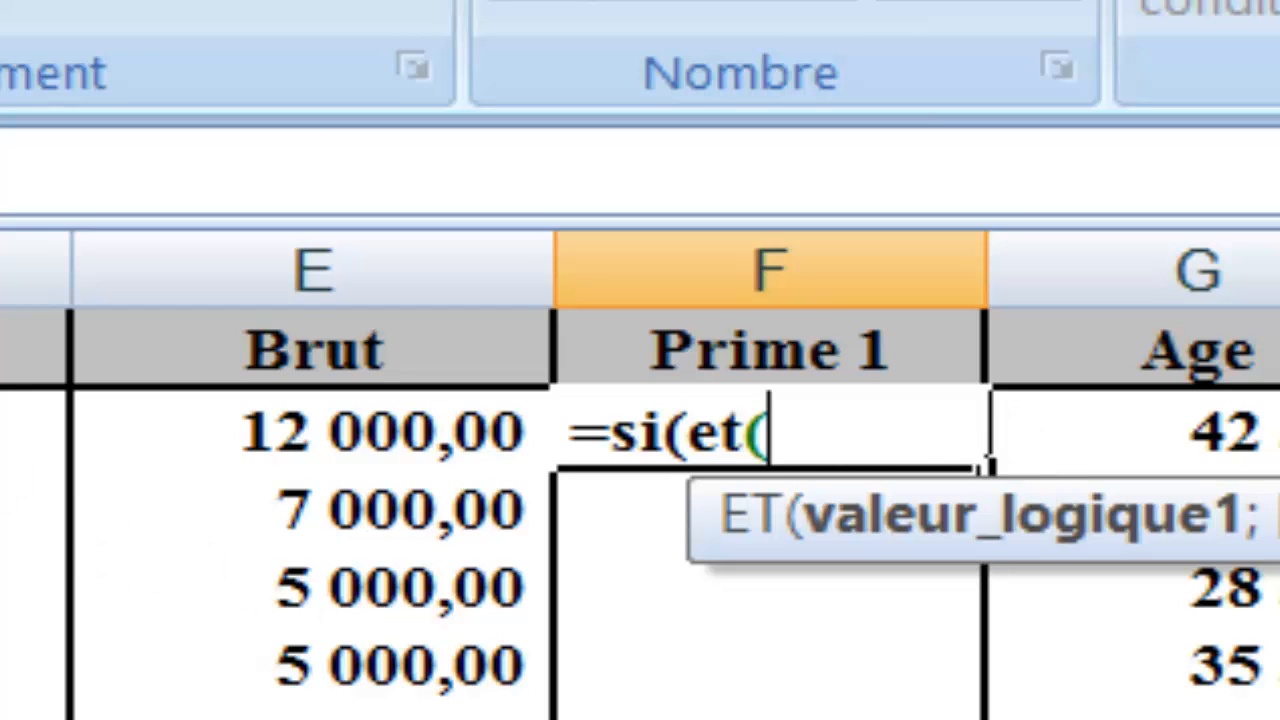
- Give the ET function in F3 the conditions C3=11 and D3="com", and close its parenthesis
text(C3)
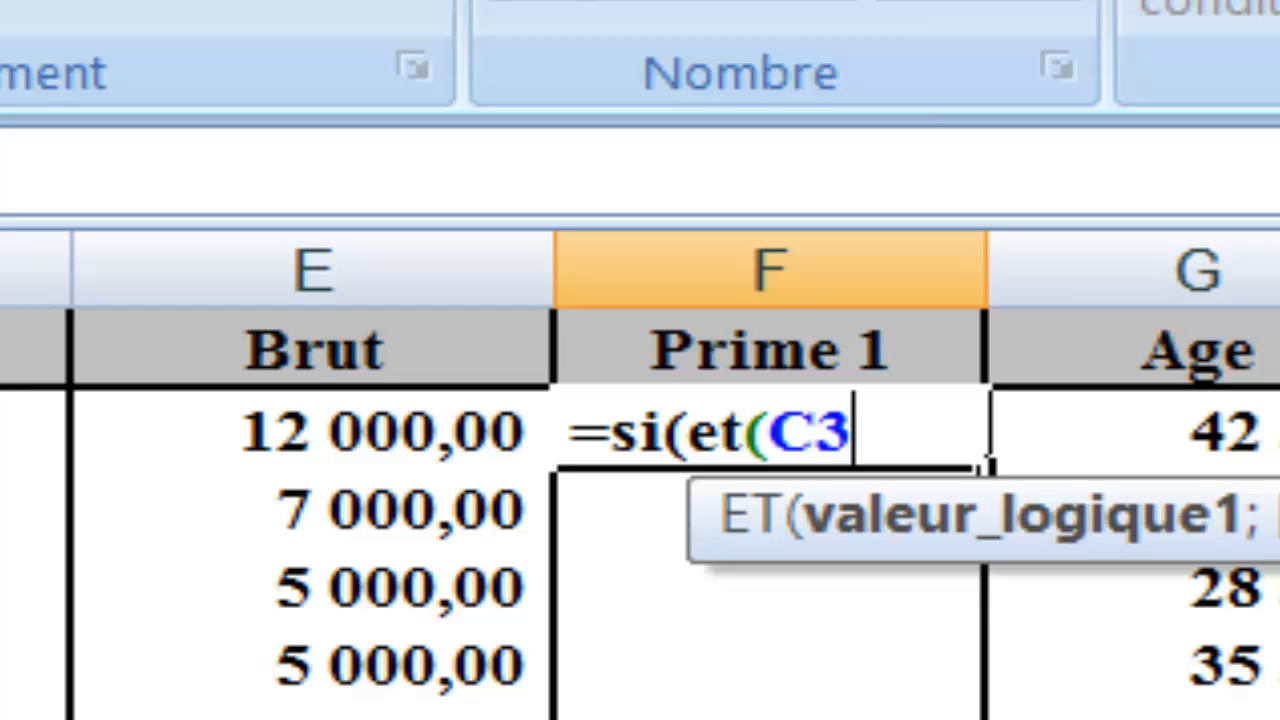
text(=1)
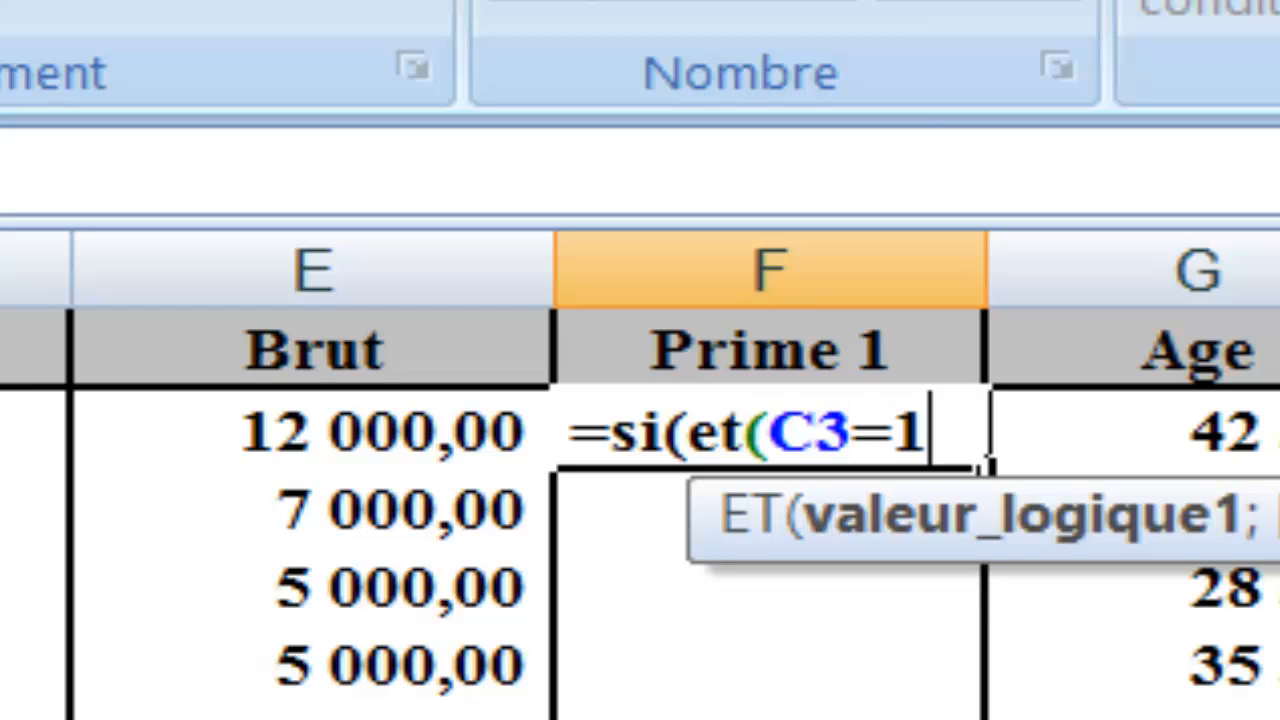
text(1;)
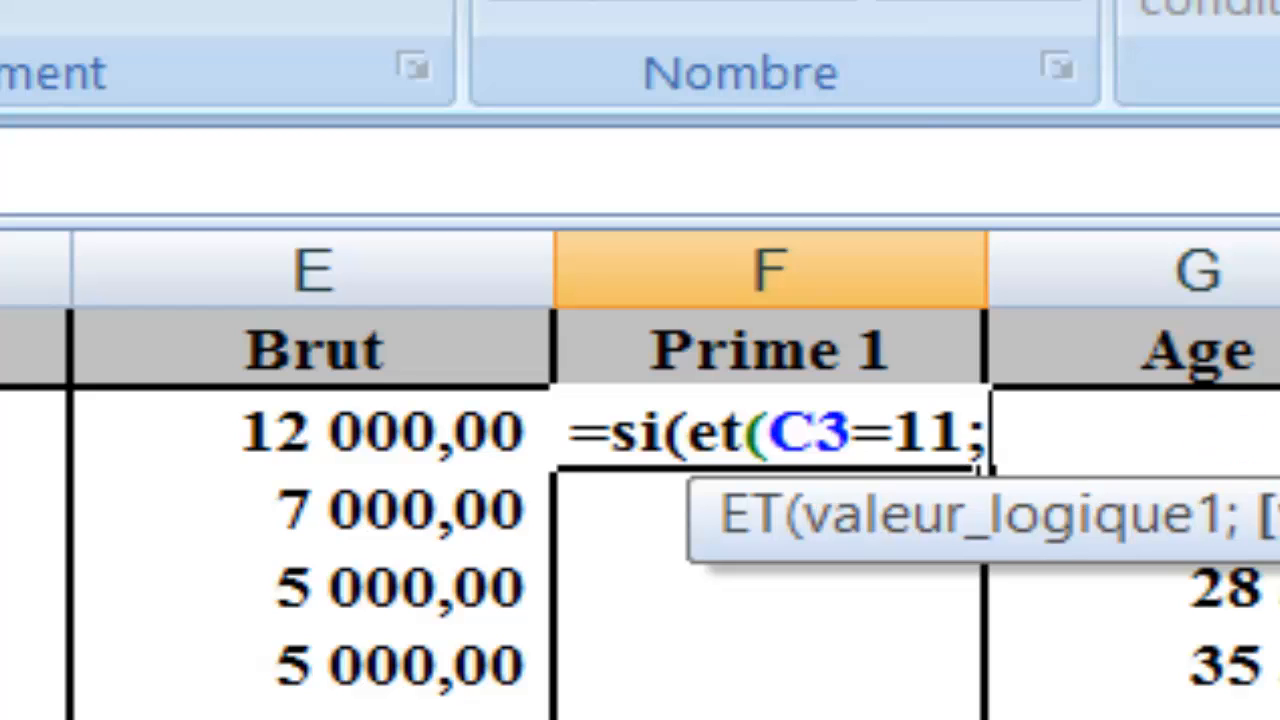
text(D3)
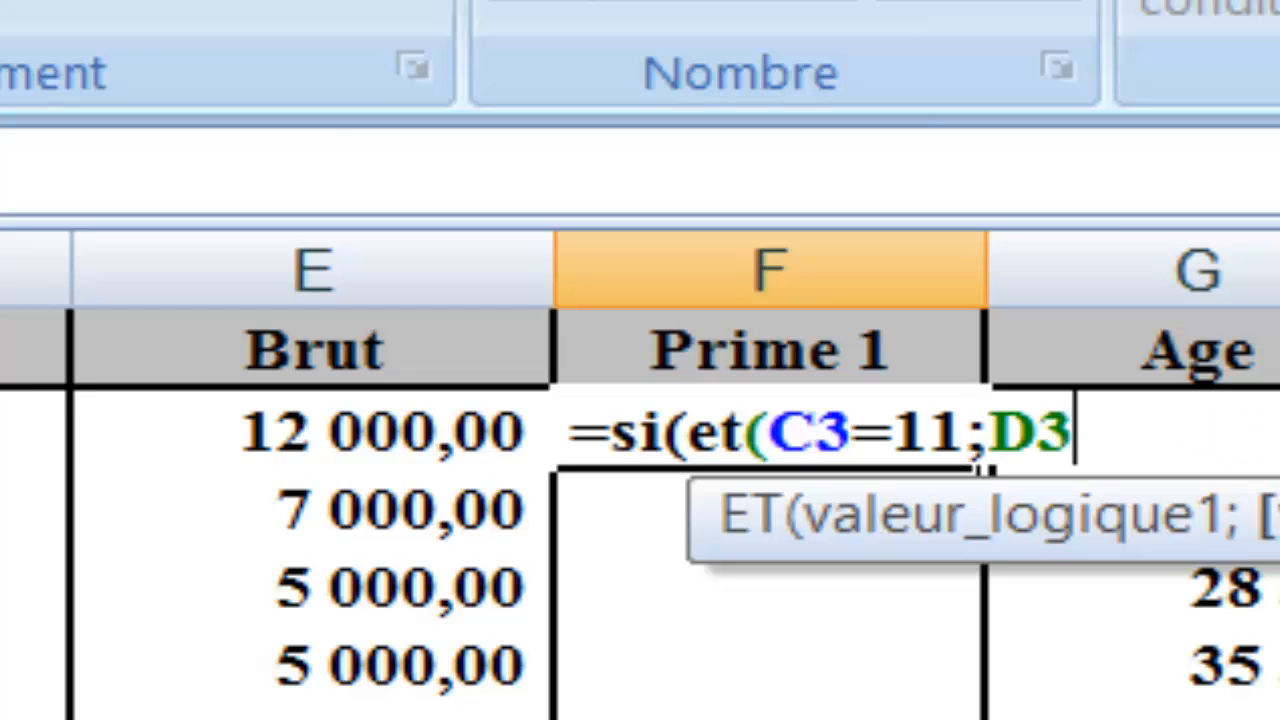
text(=)
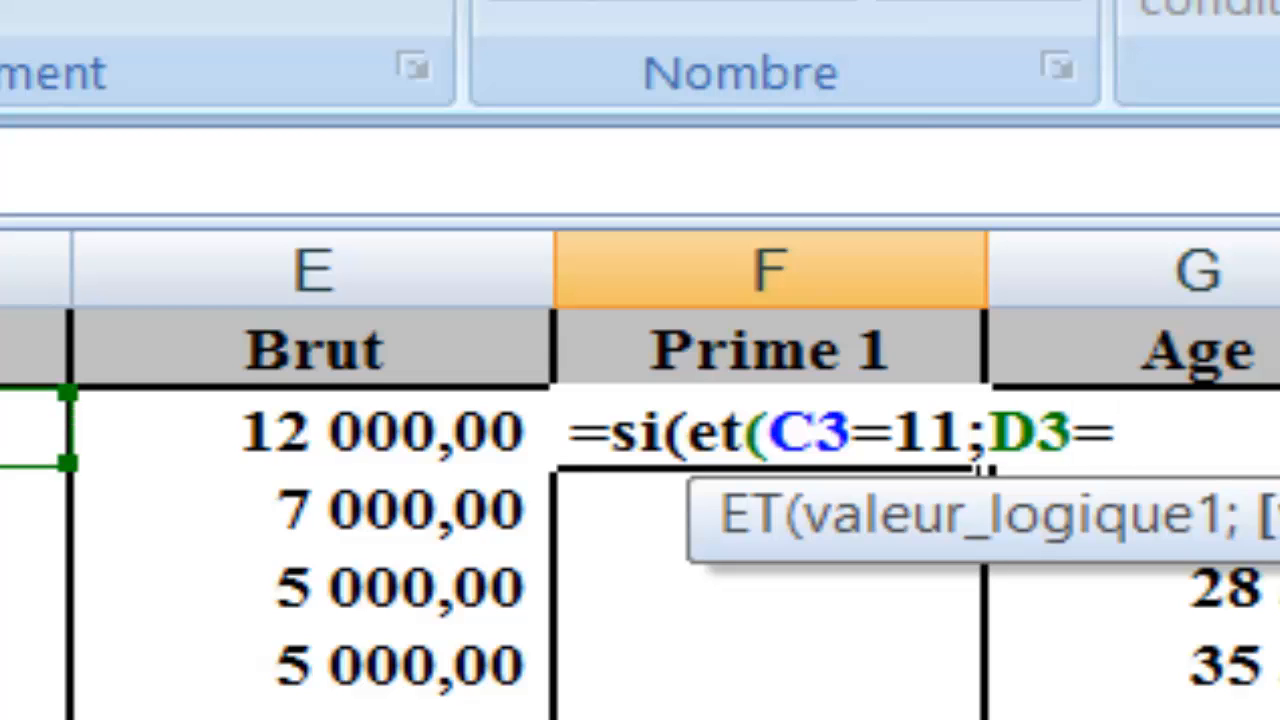
text("com")
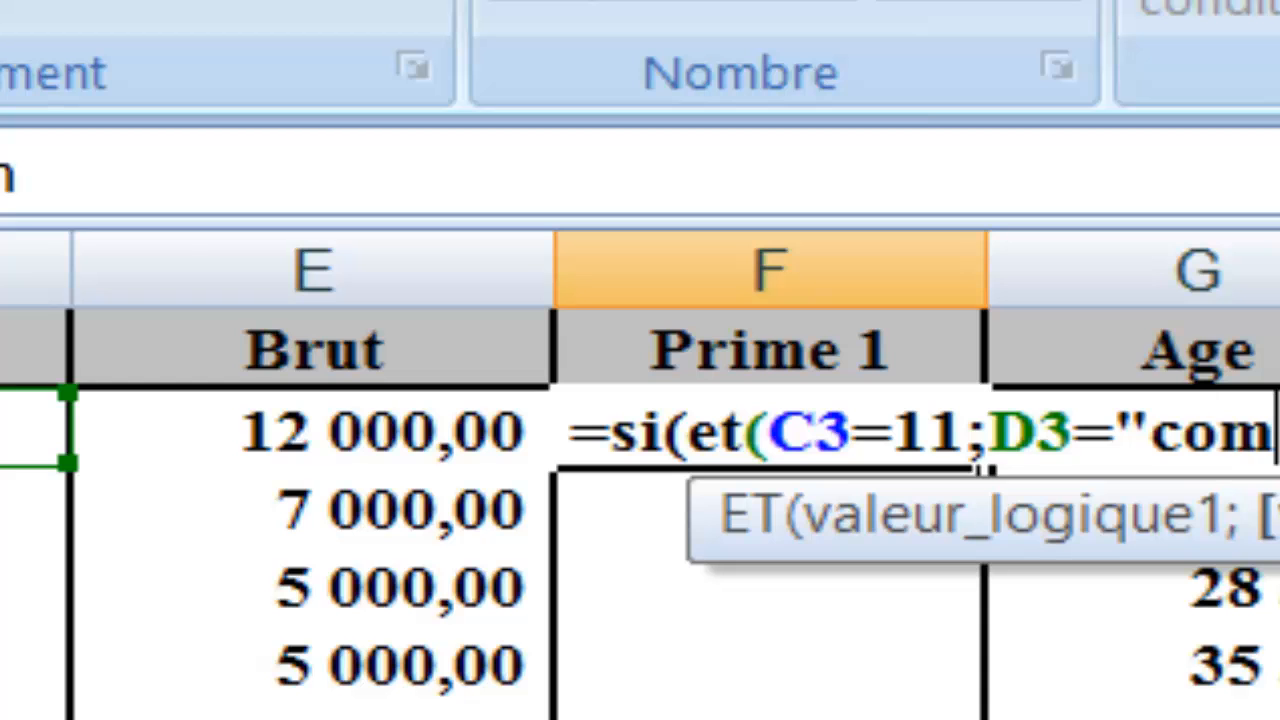
text())
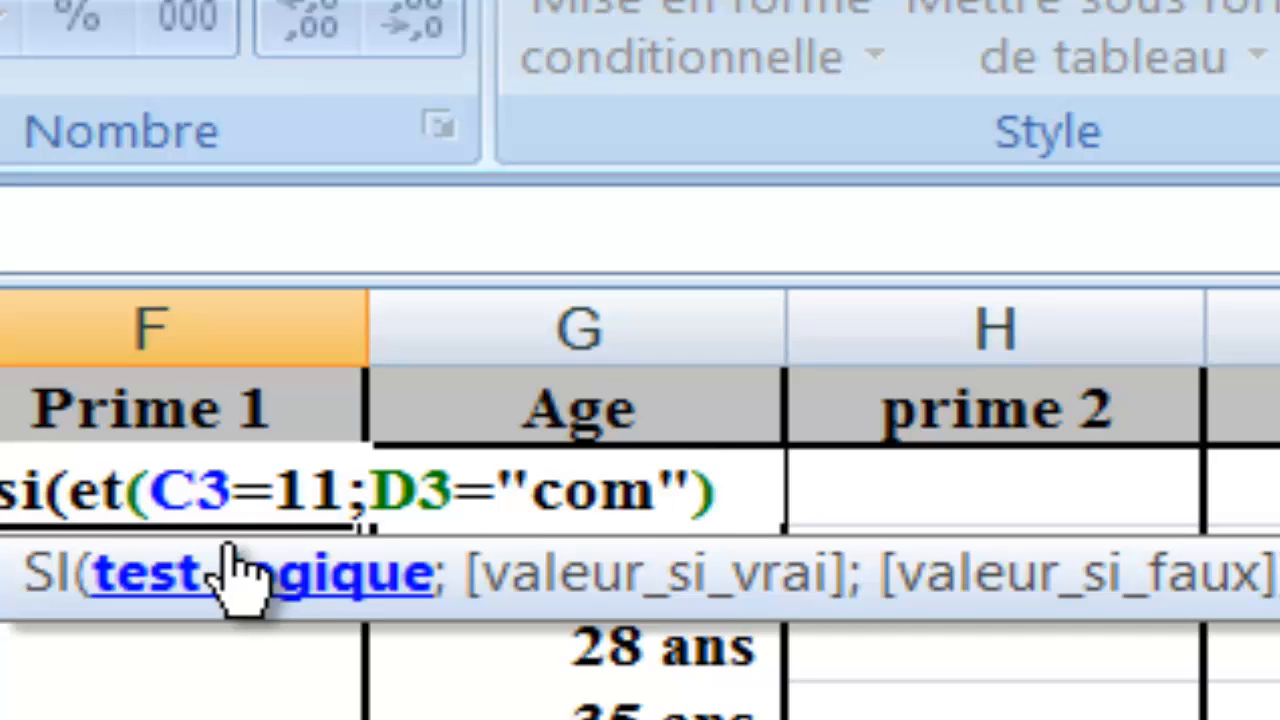
- Complete the F3 formula so that it returns 6000 if true and 0 otherwise, and enter it
text(;)
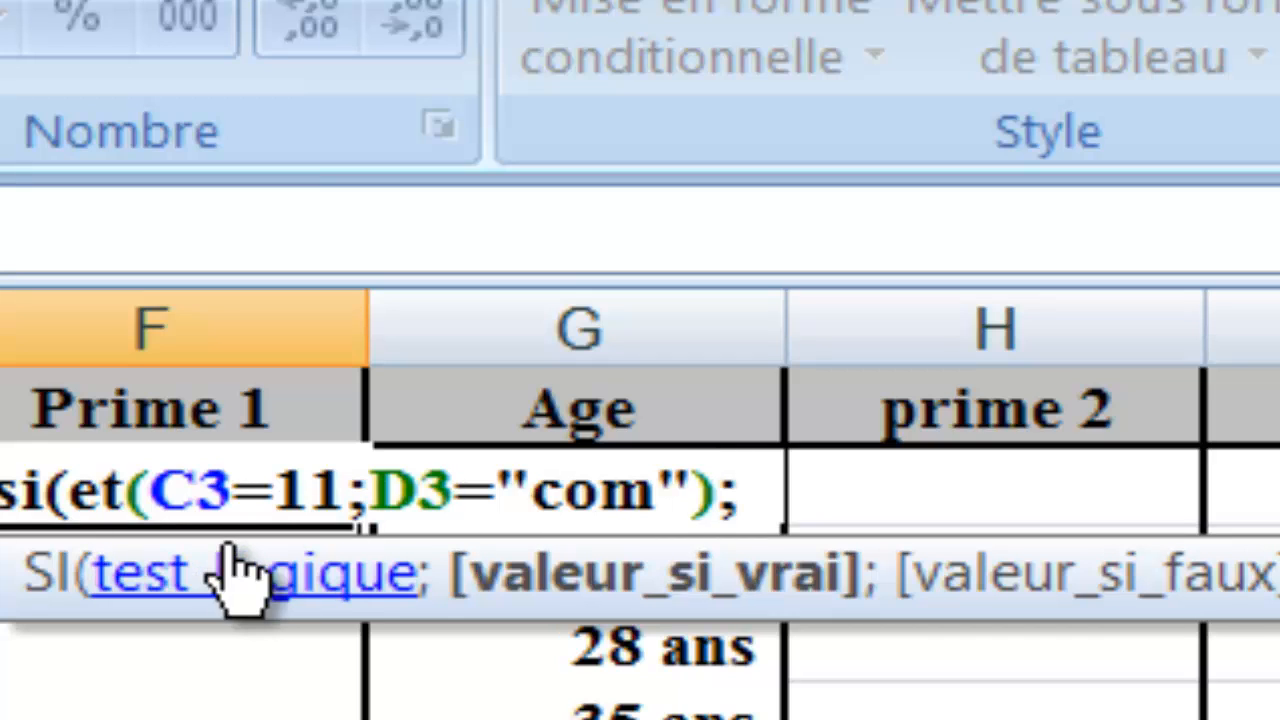
text(500)
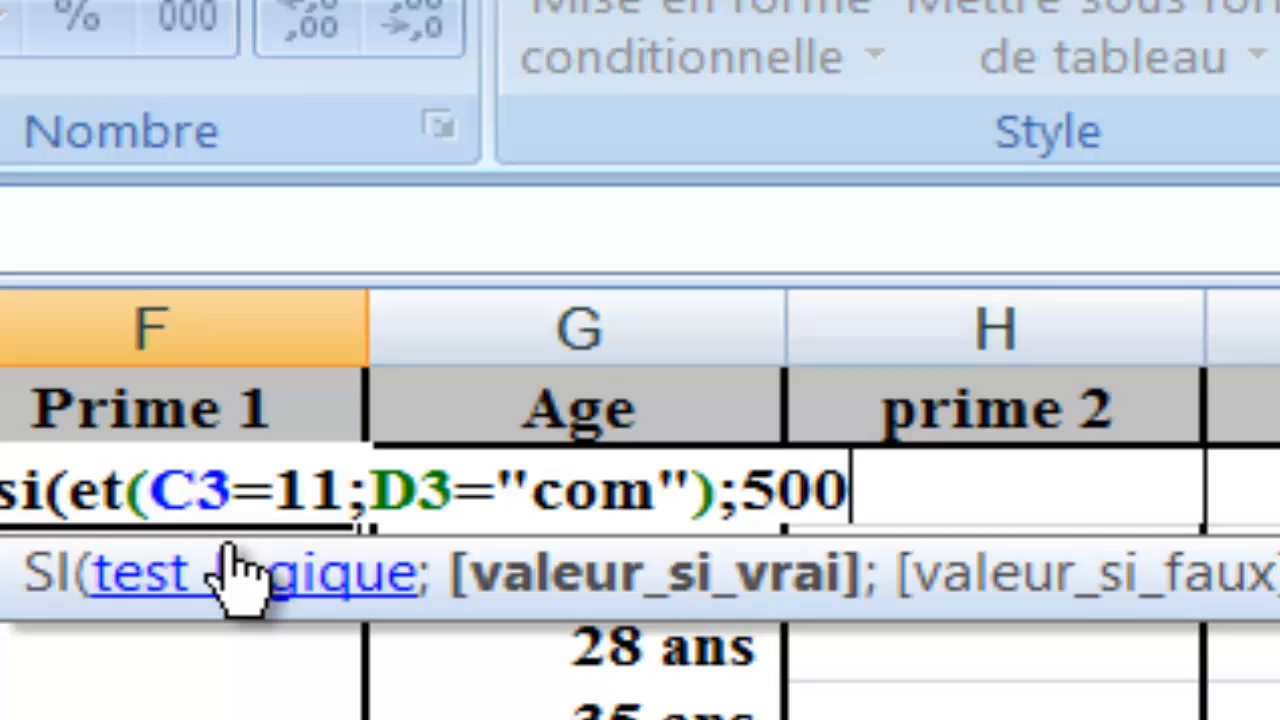
key(BackSpace)
key(BackSpace)
key(BackSpace)
text(6000)
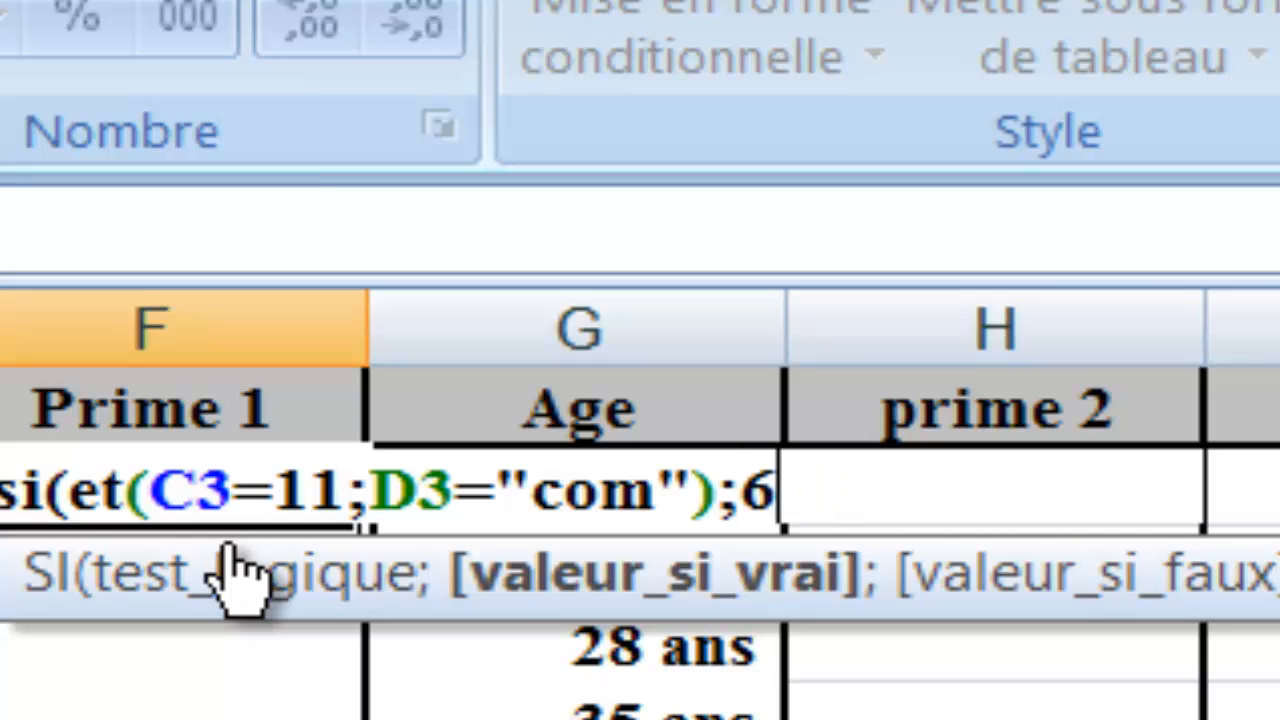
text(;0))
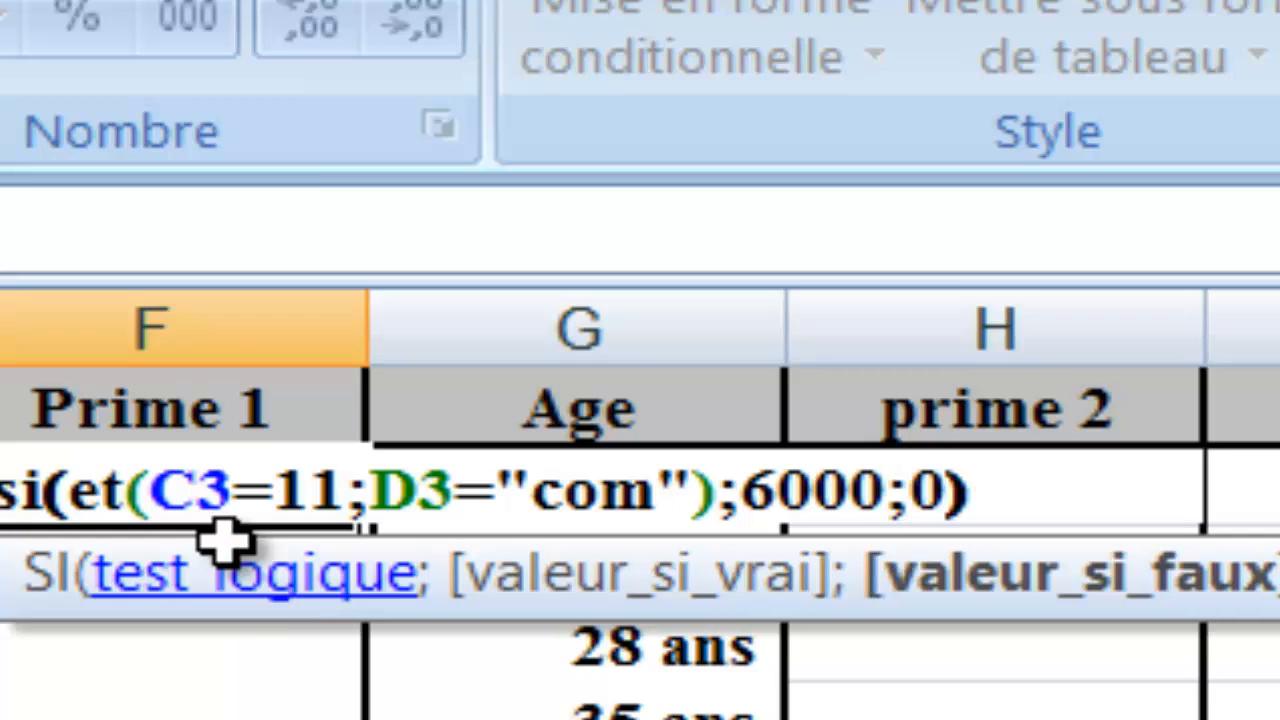
key(Return)
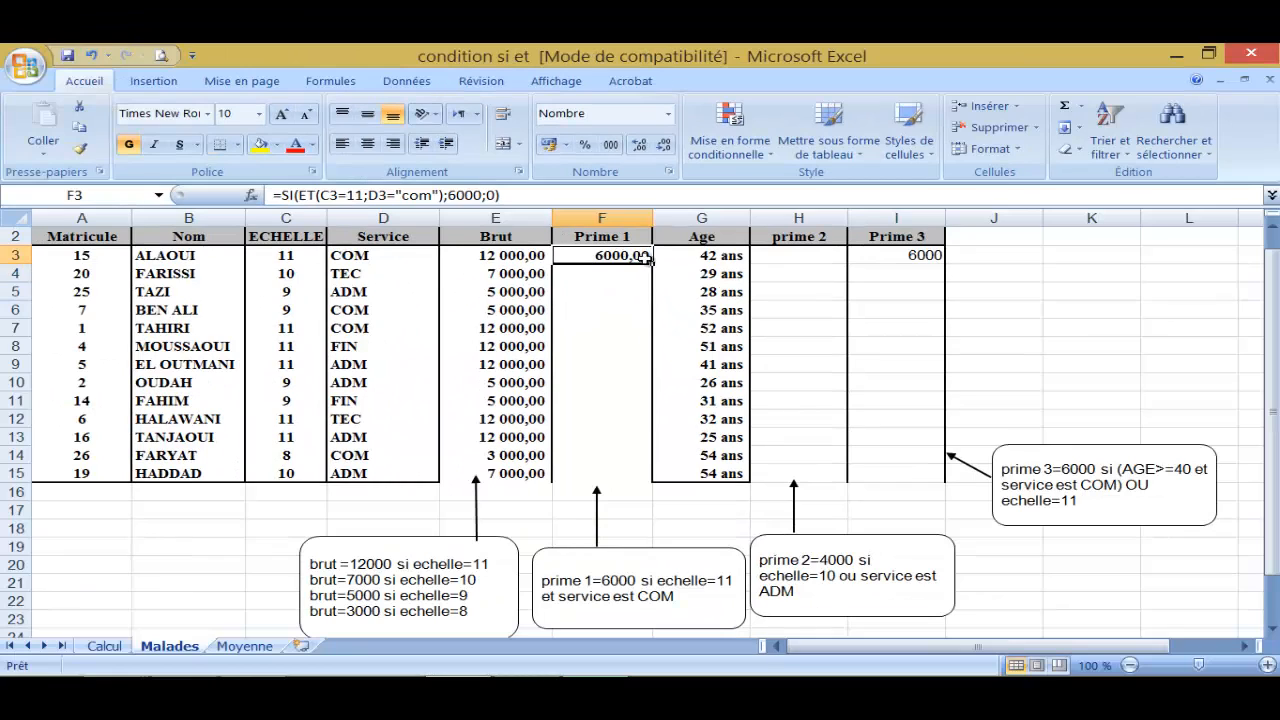
- Fill the Prime 1 formula from F3 down to F15 and check rows 7 and 8 against their ECHELLE and Service values
double_click(652, 262)
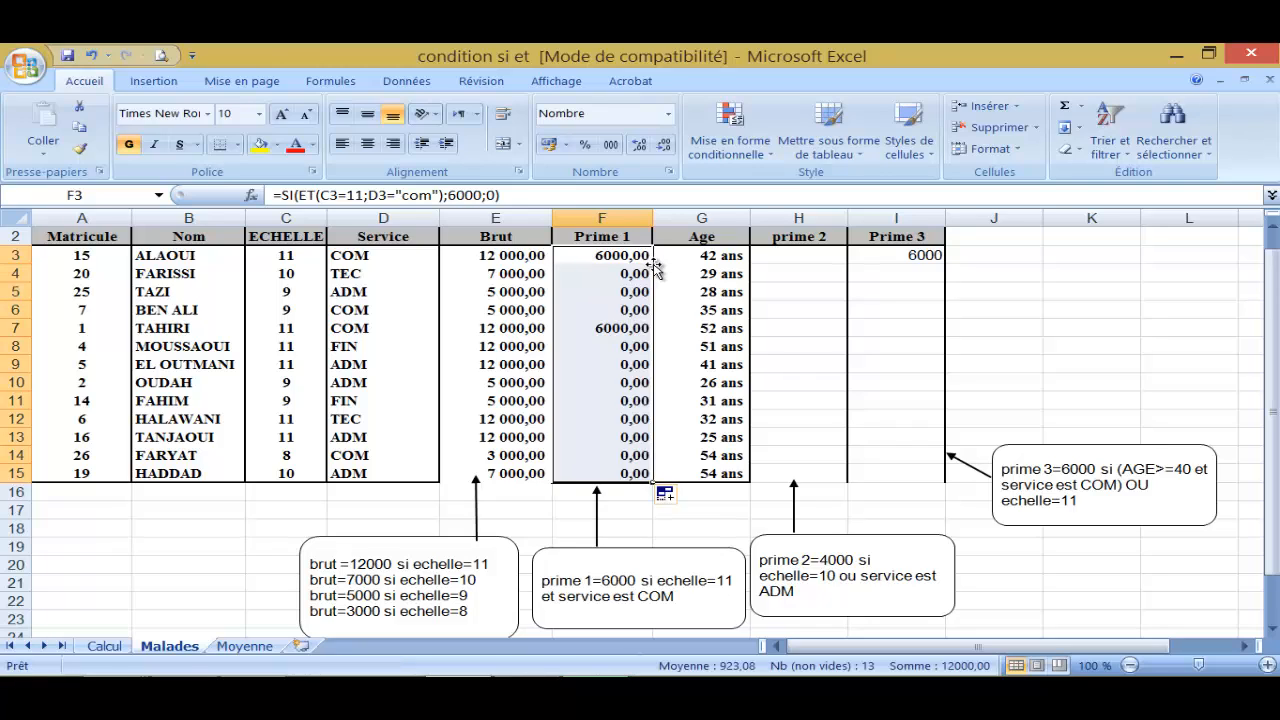
click(590, 329)
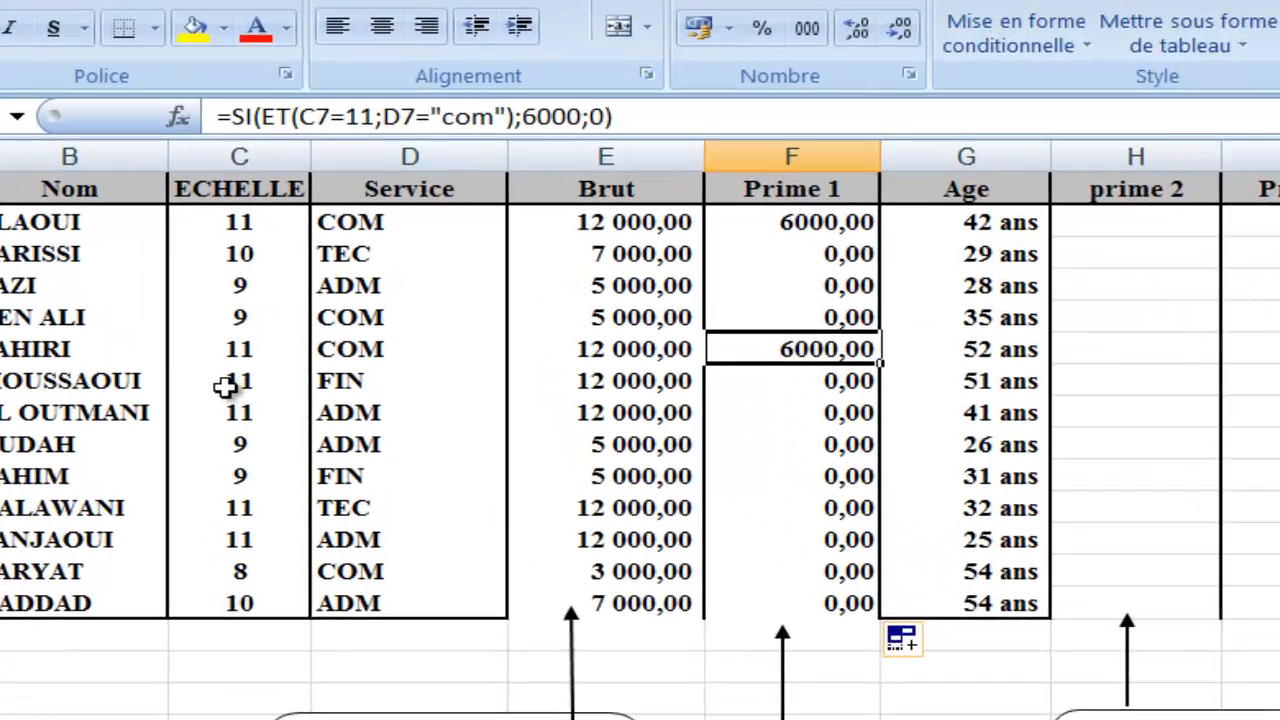
click(287, 347)
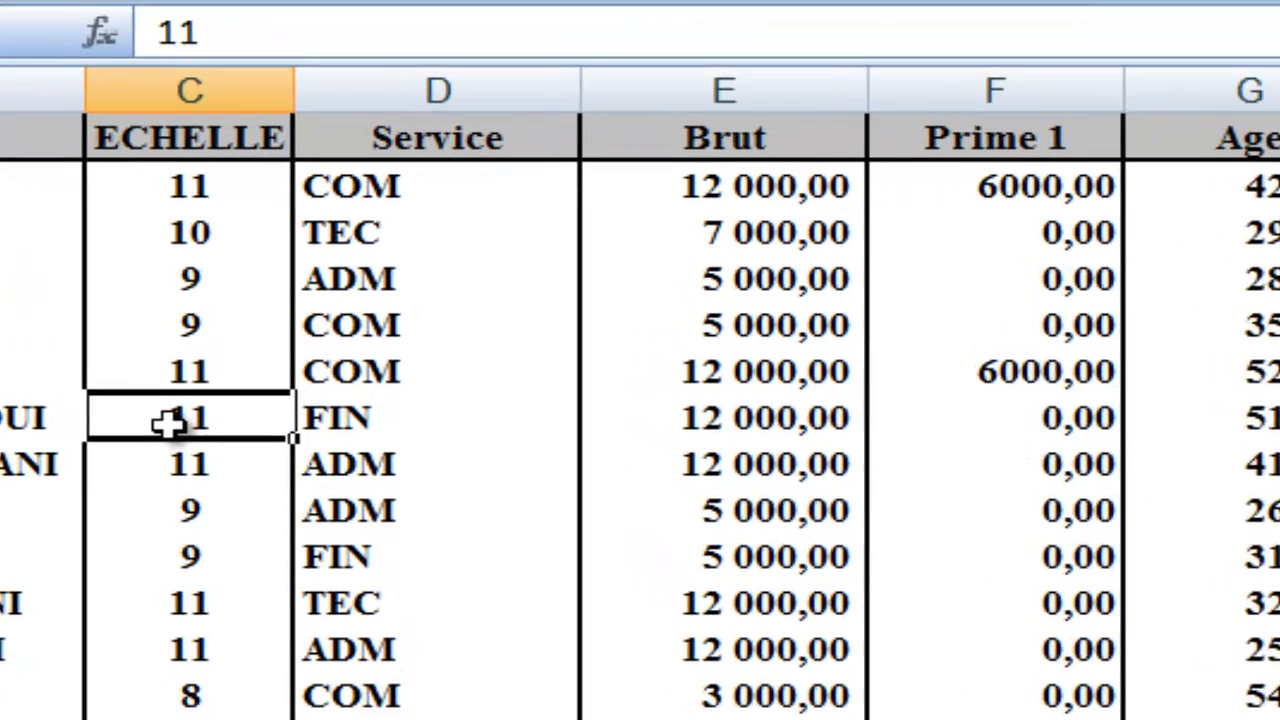
click(1003, 425)
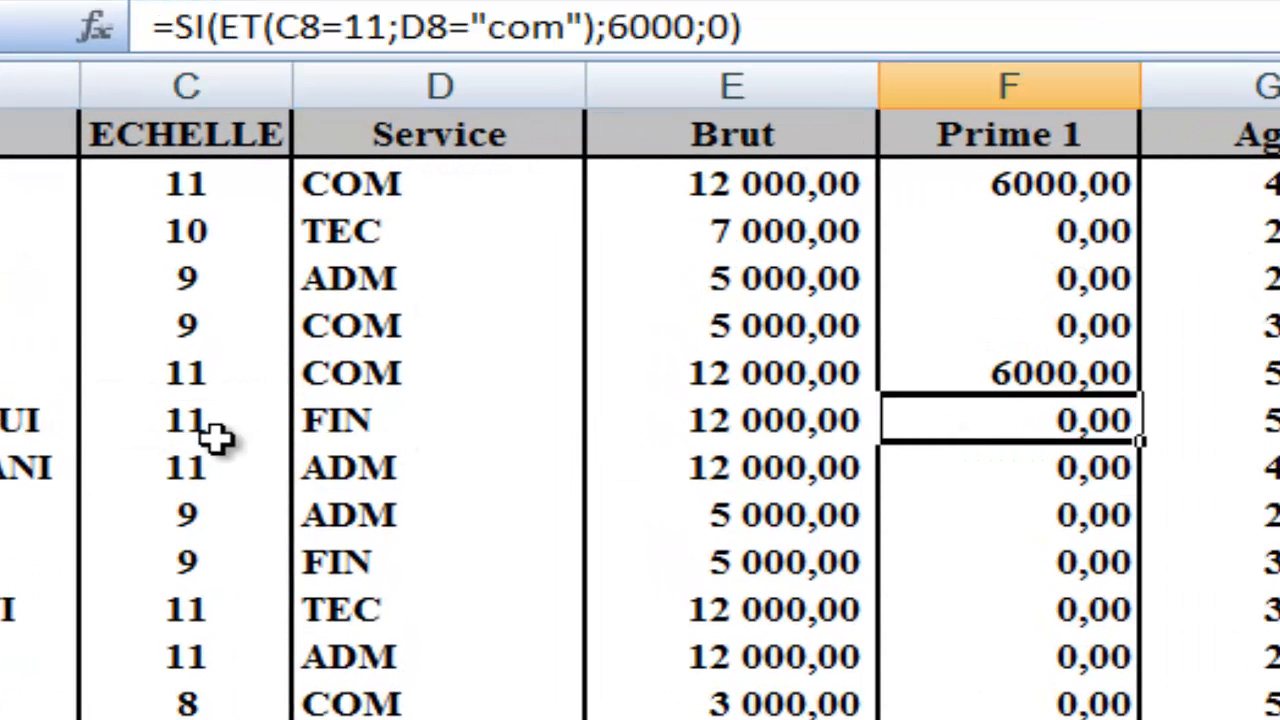
click(171, 420)
click(340, 421)
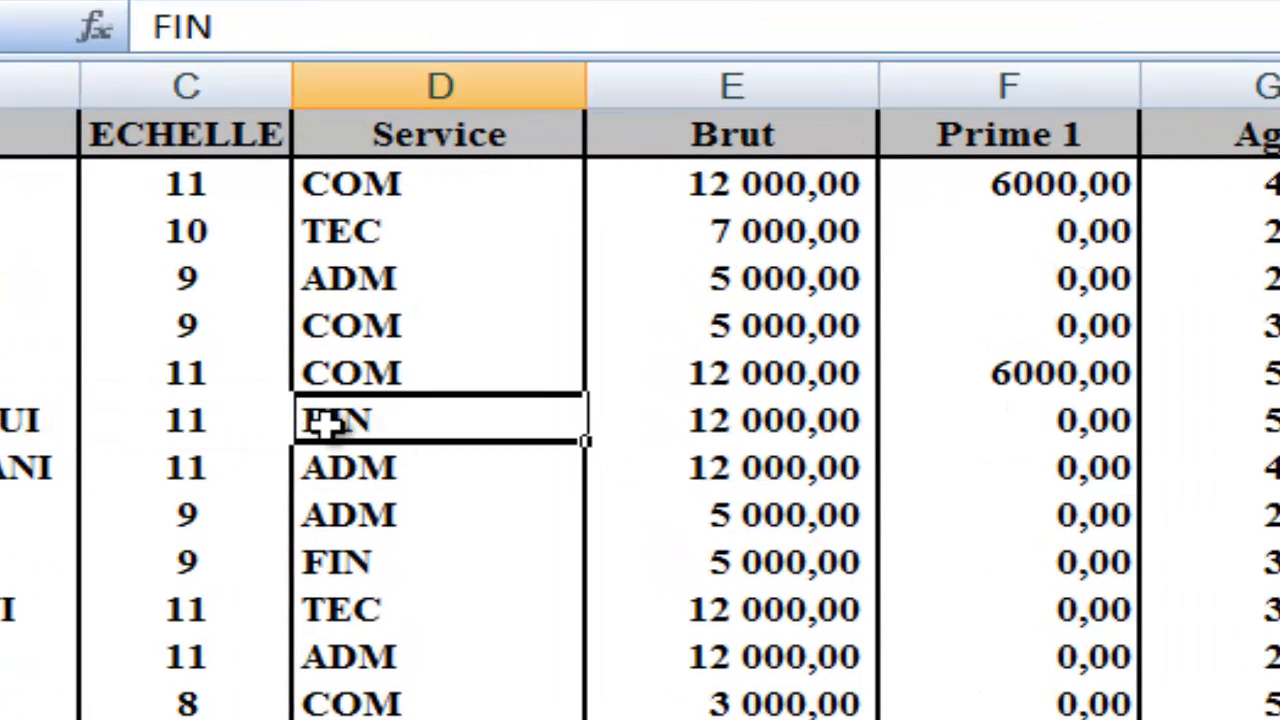
click(226, 426)
click(335, 426)
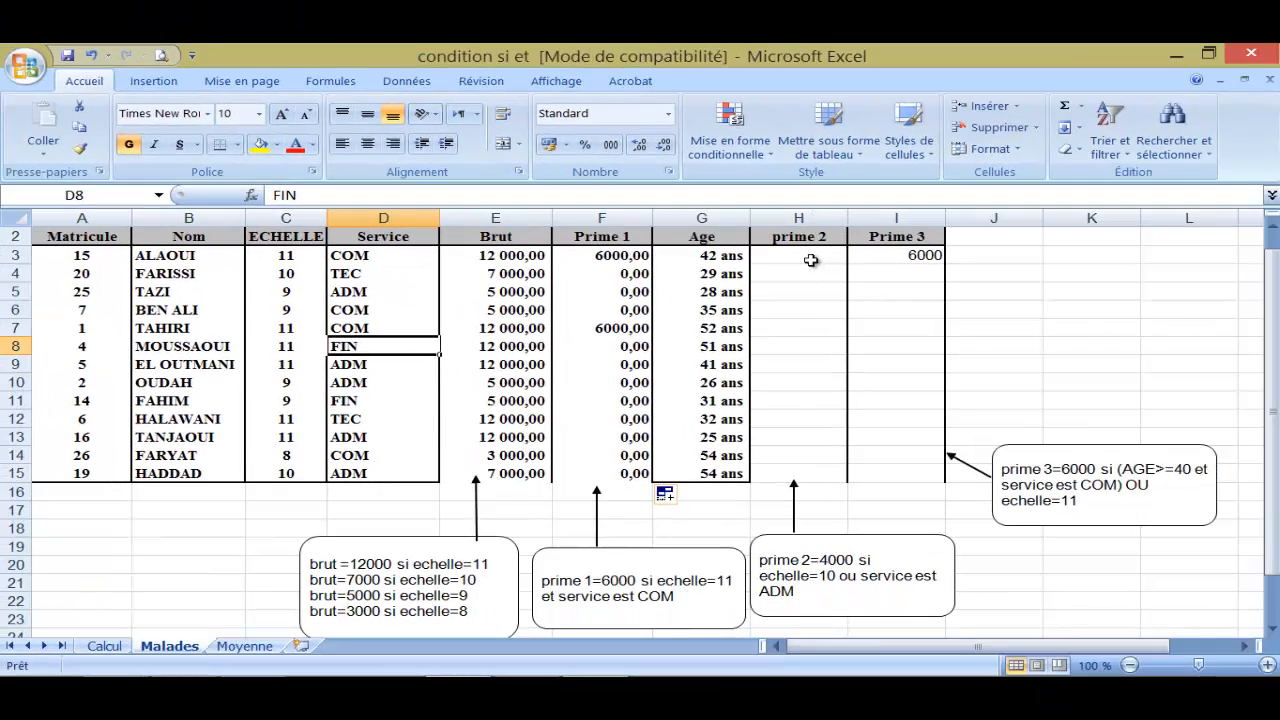
- Highlight "ou" in the prime 2 rule note and start the H3 formula with OU nested inside SI
click(1082, 231)
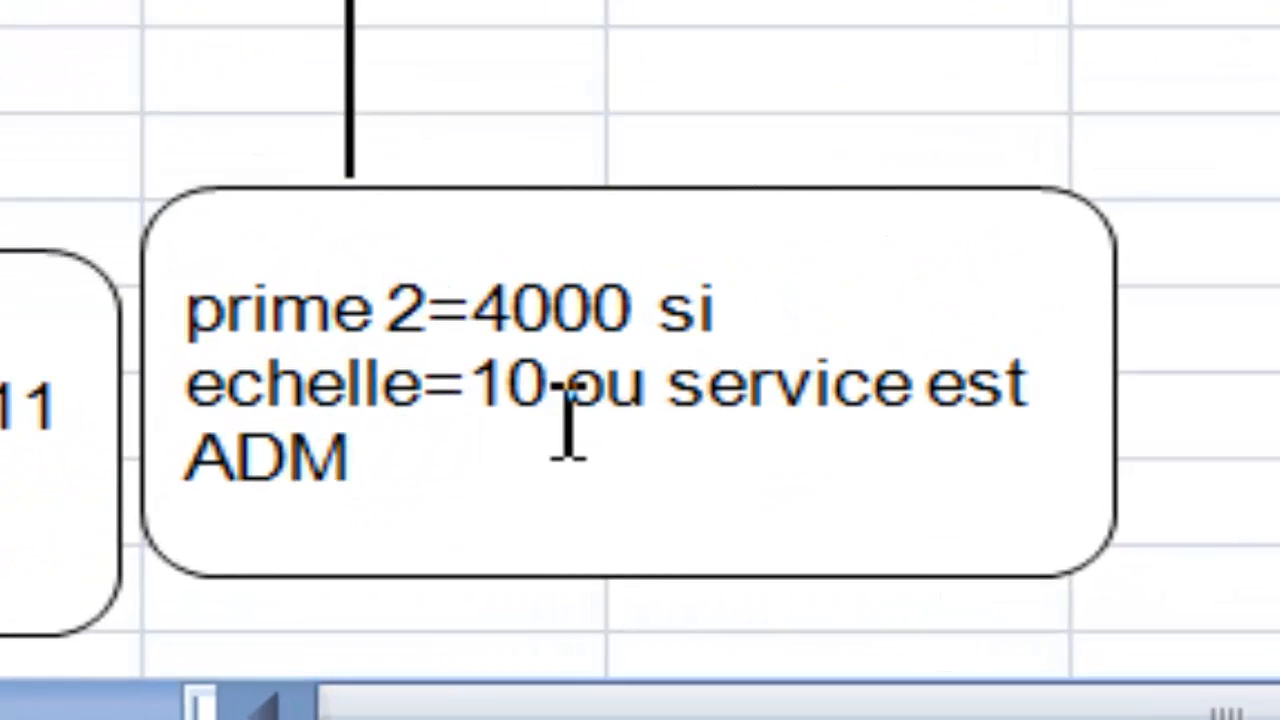
drag(566, 400, 663, 409)
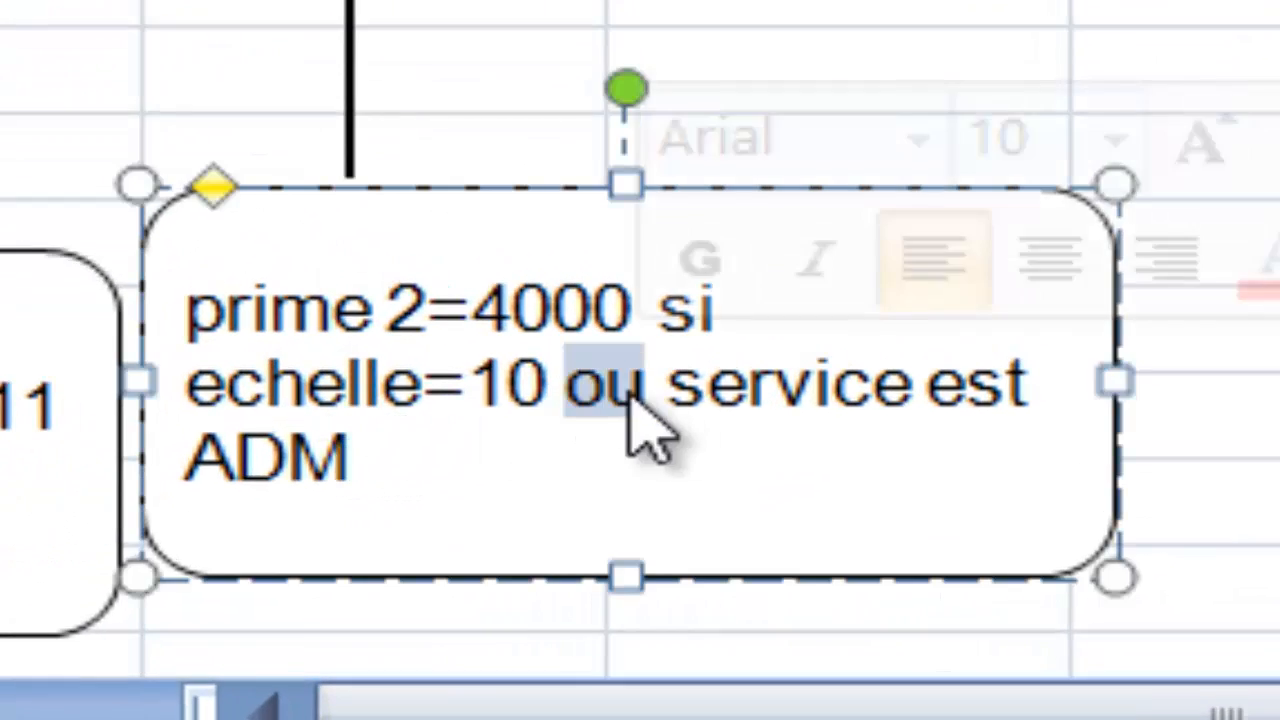
click(577, 410)
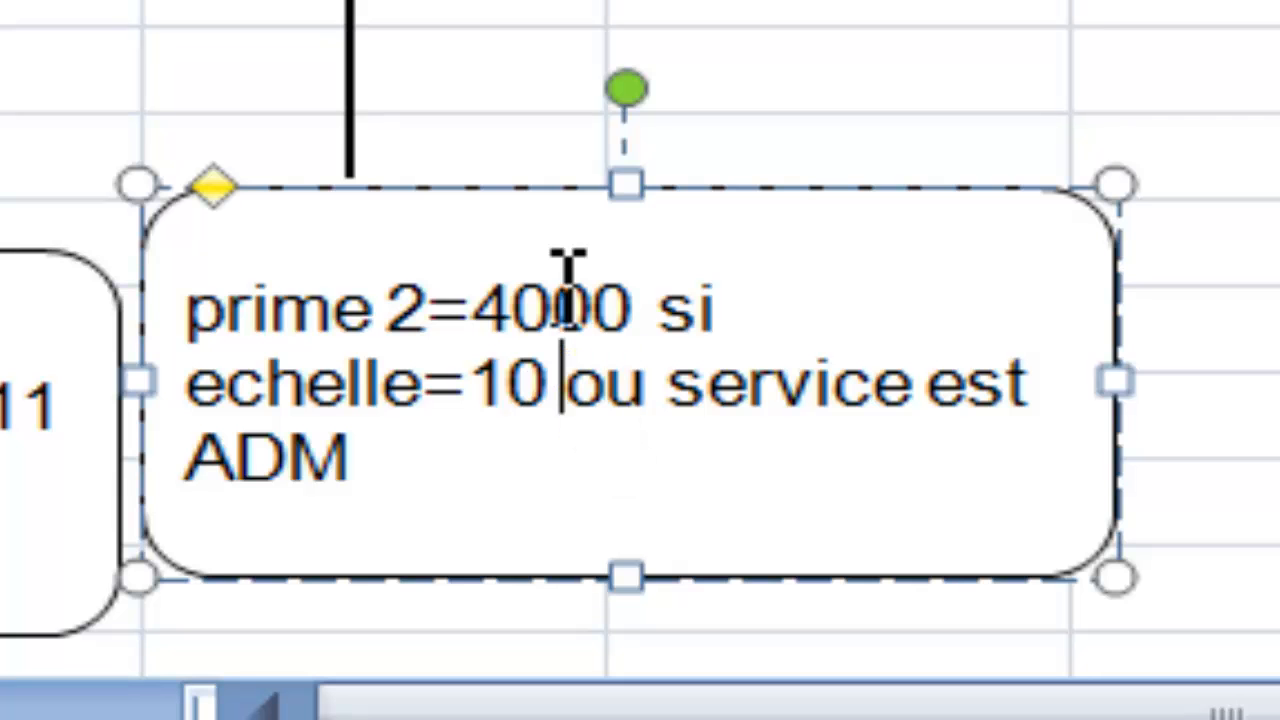
click(566, 8)
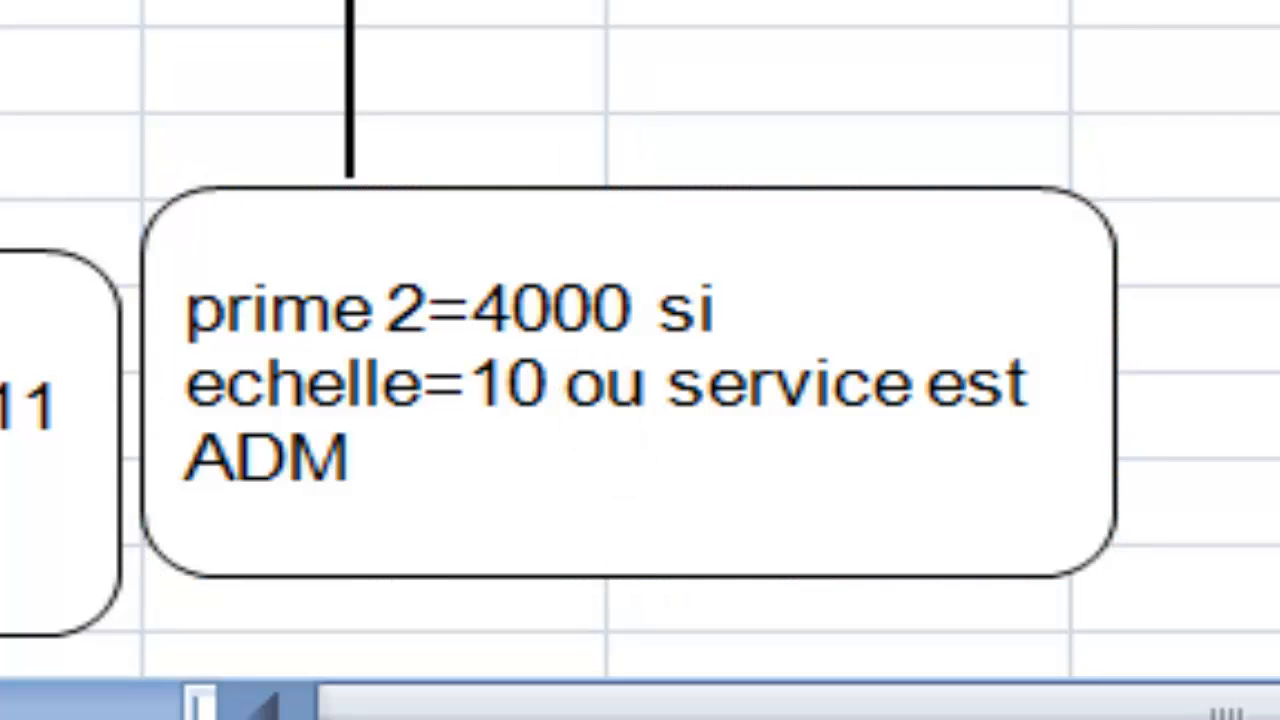
text(=s)
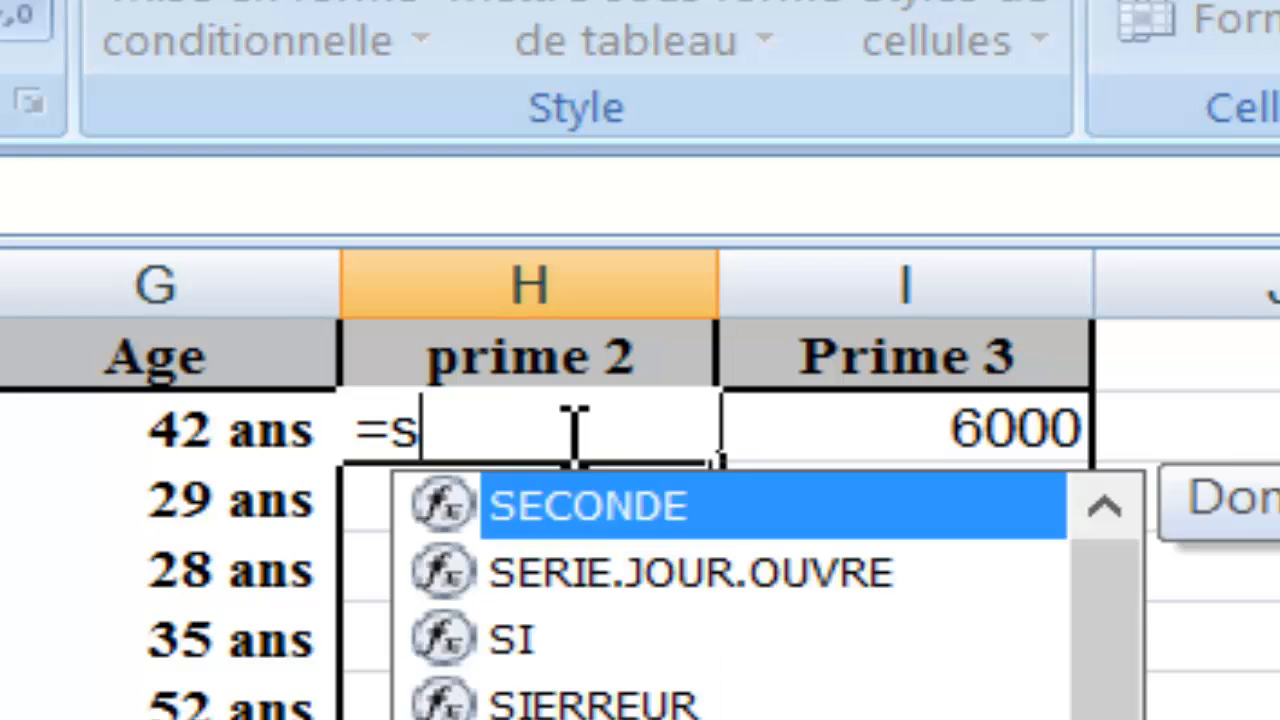
text(i(ou)
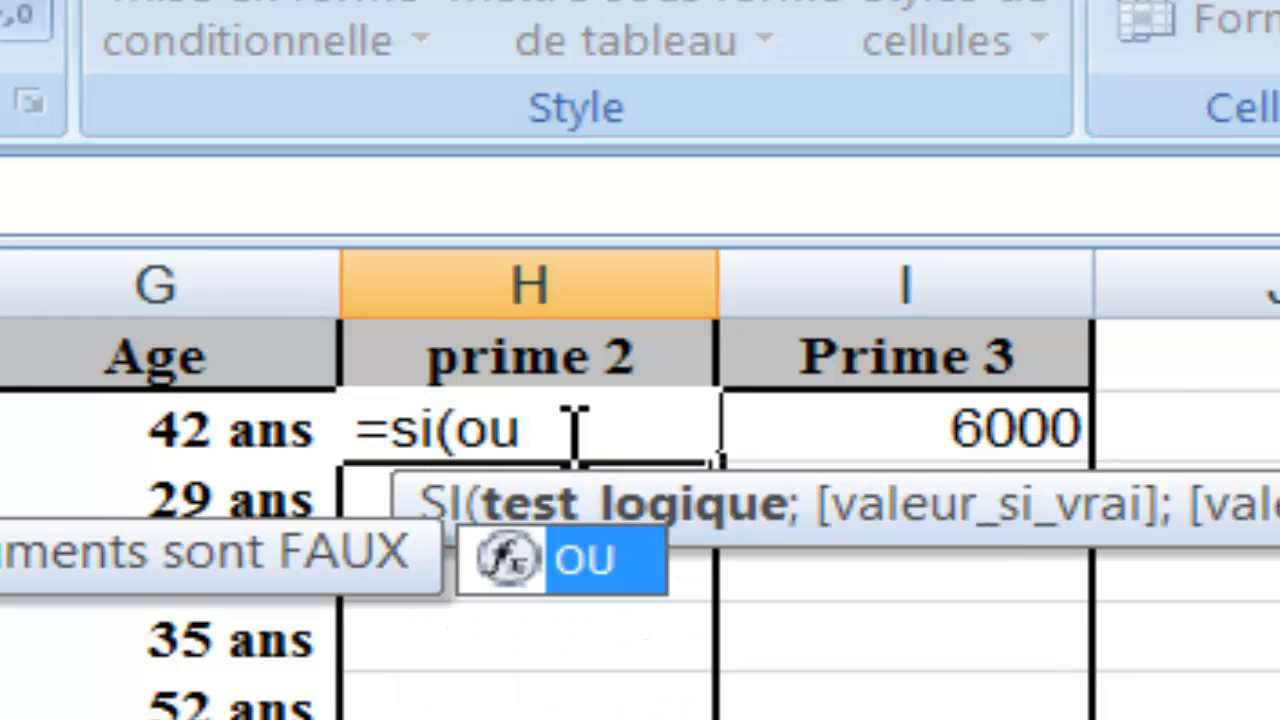
text(()
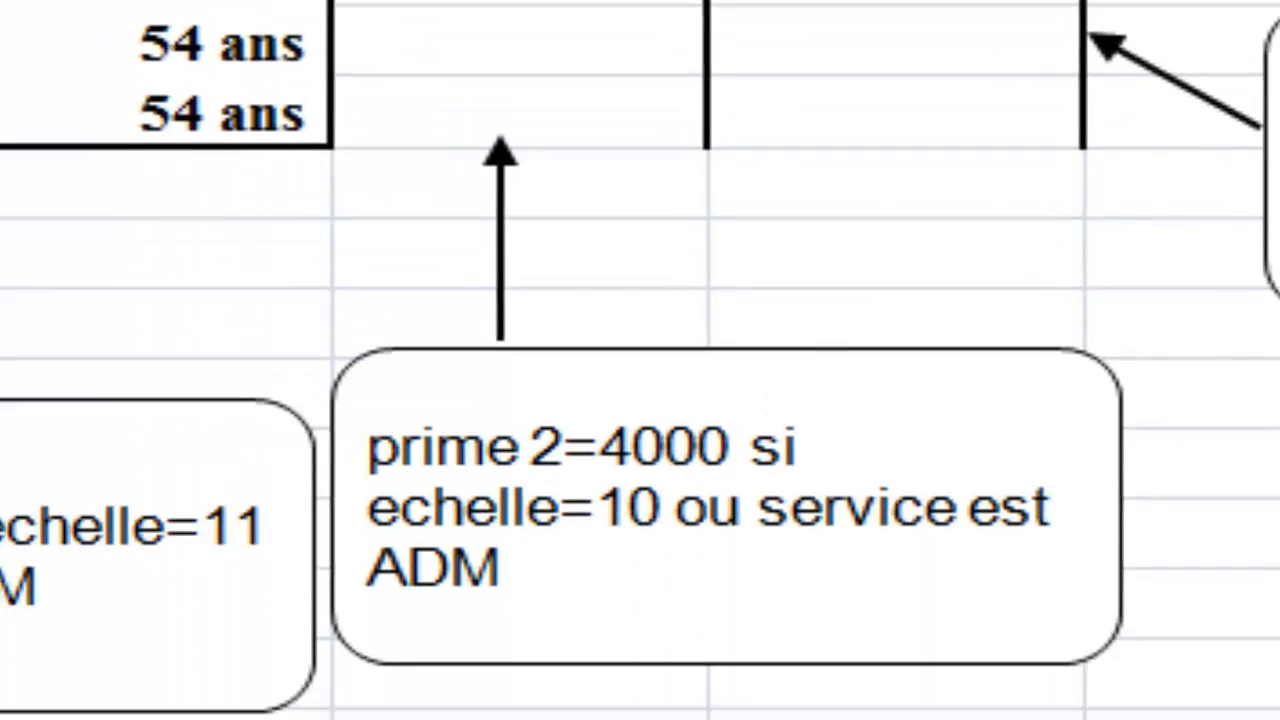
- Give the OU function in H3 the conditions C3=10 and D3="ADM", and close its parenthesis
text(C3=)
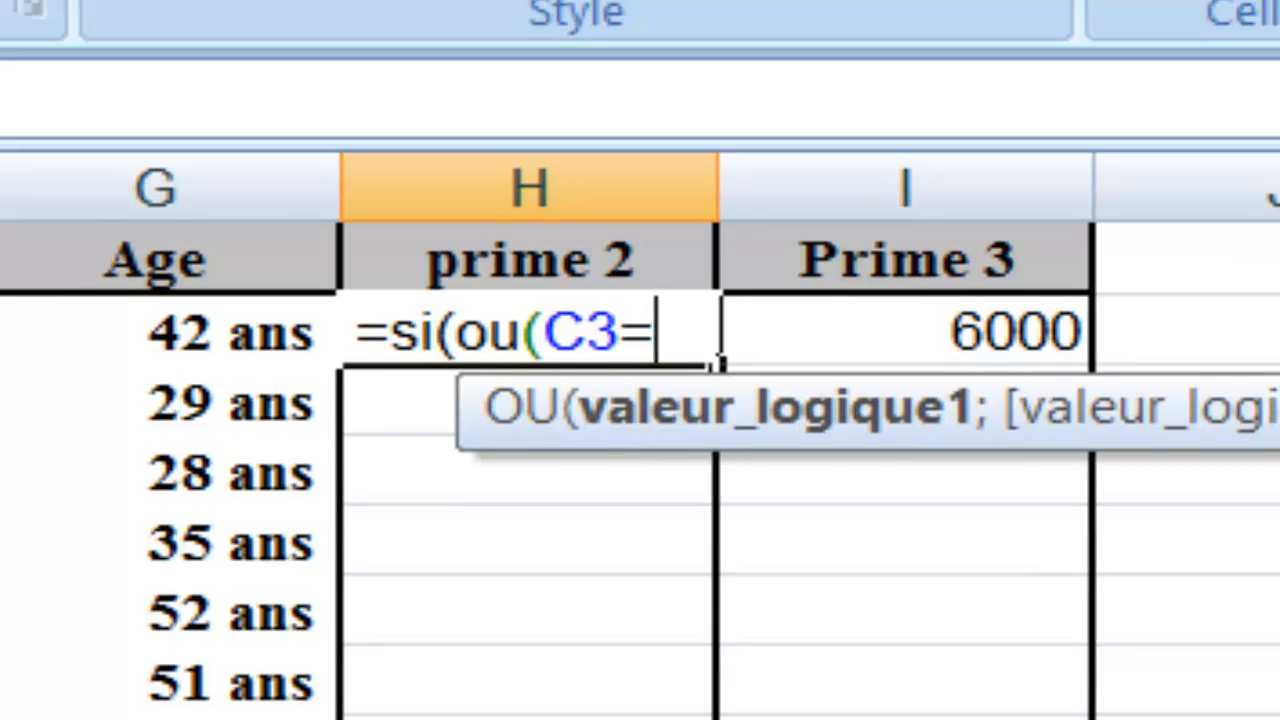
text(10)
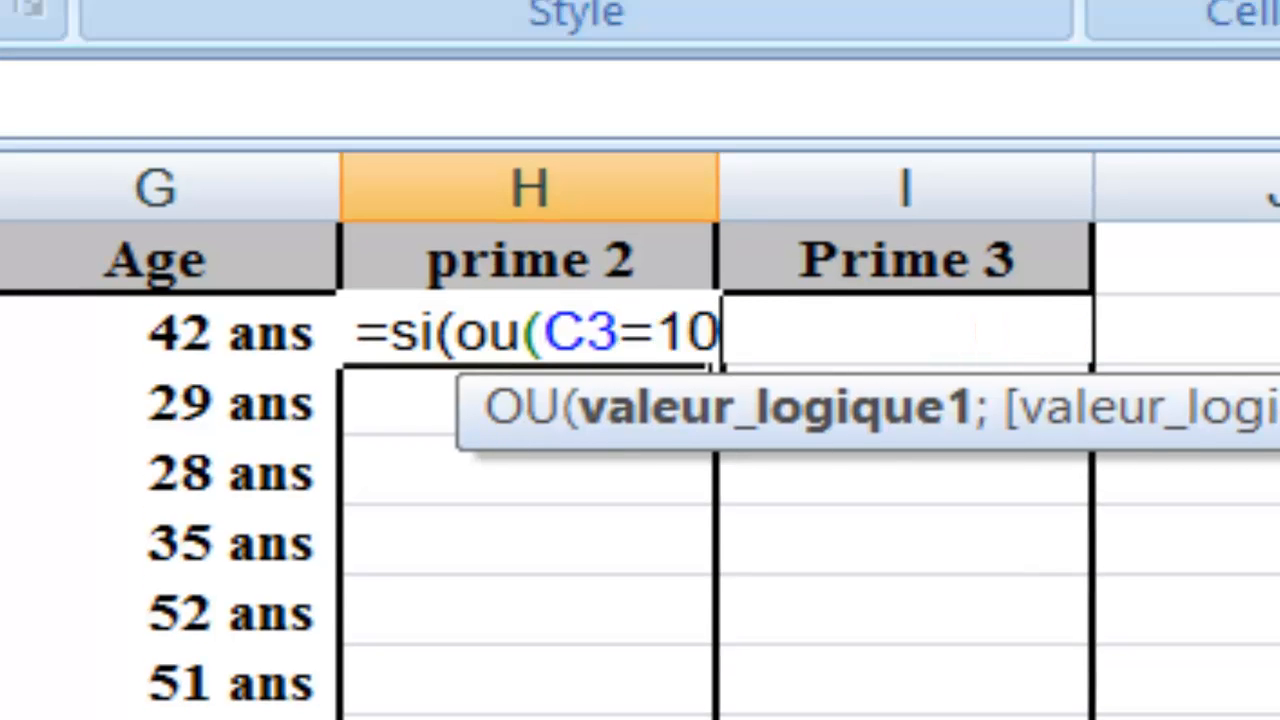
text(;)
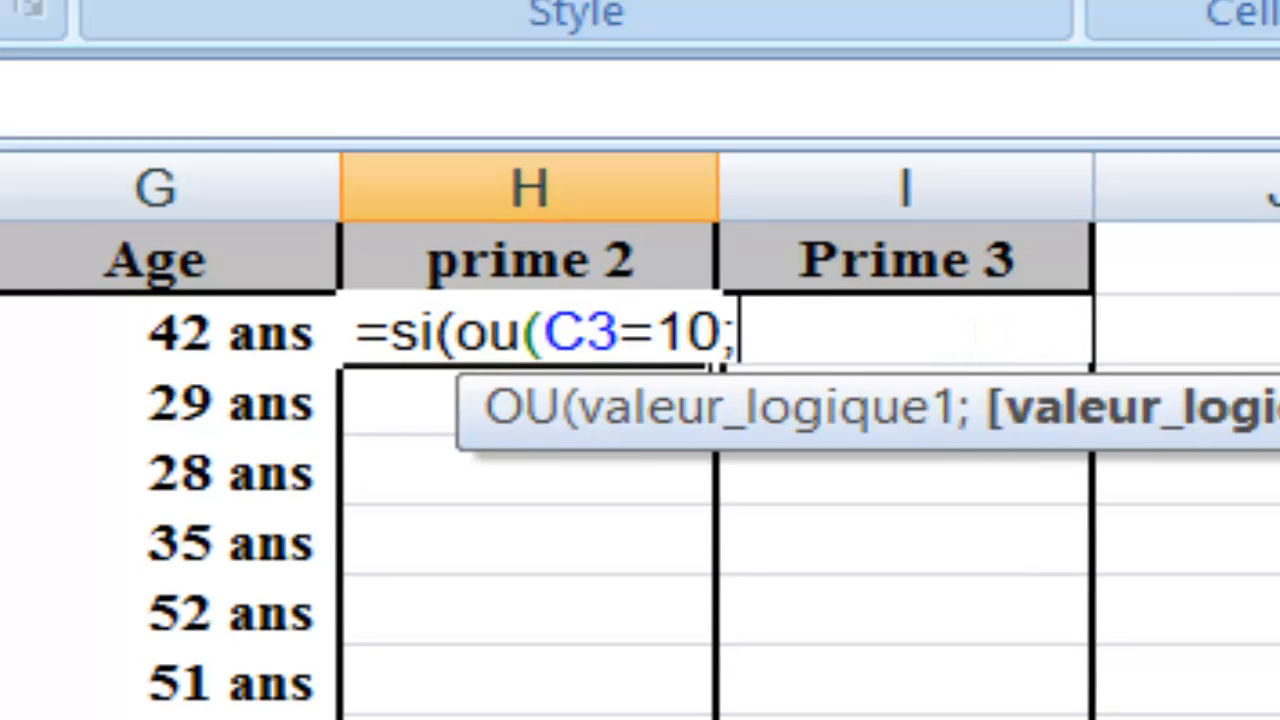
text(D3)
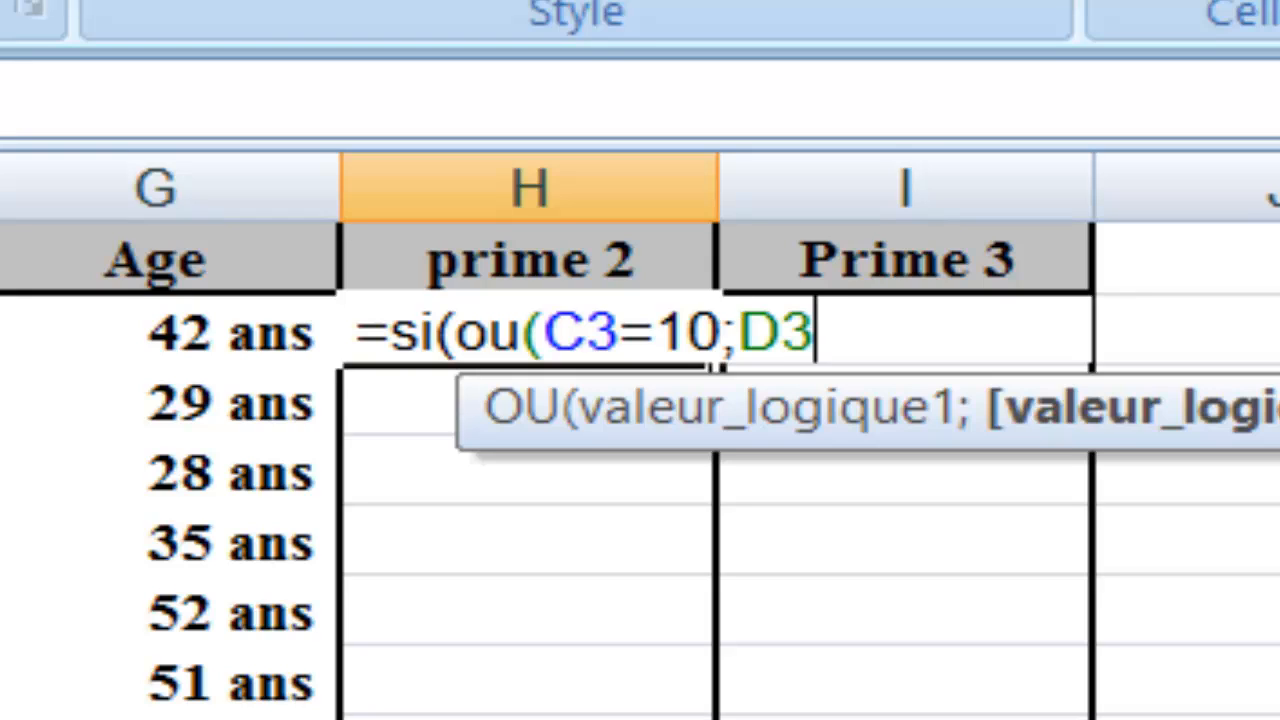
text(=)
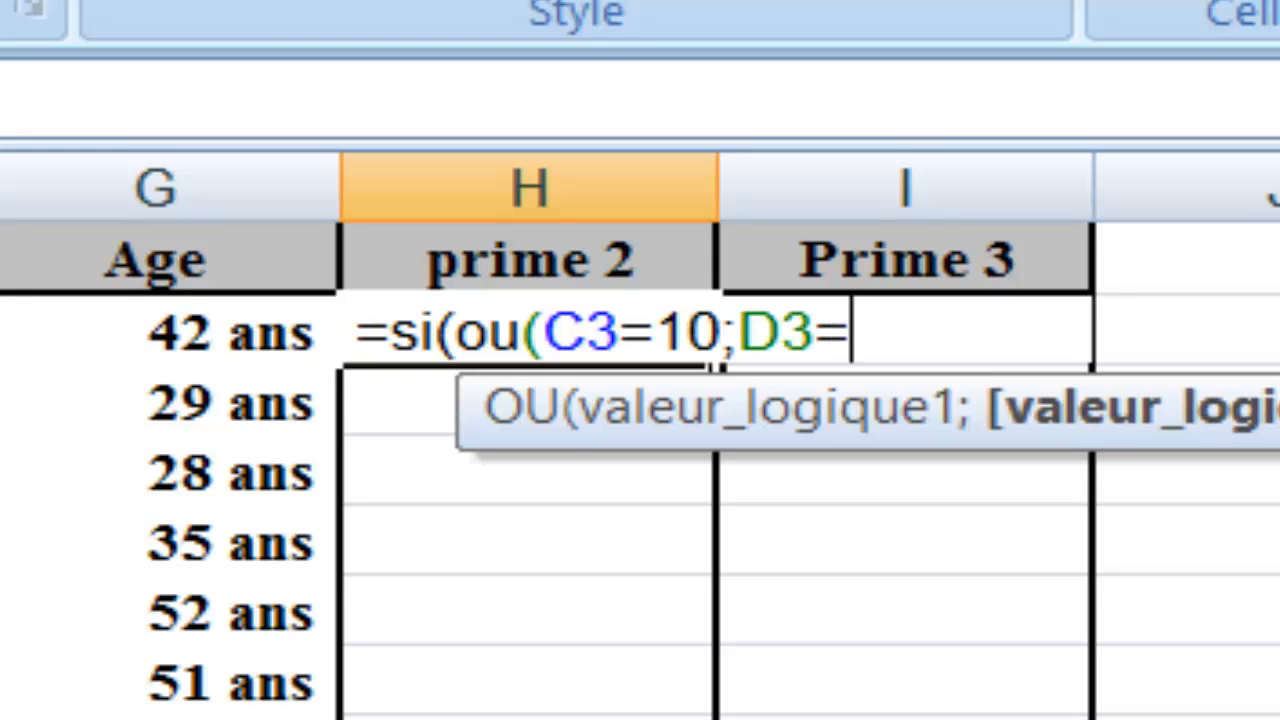
text("A)
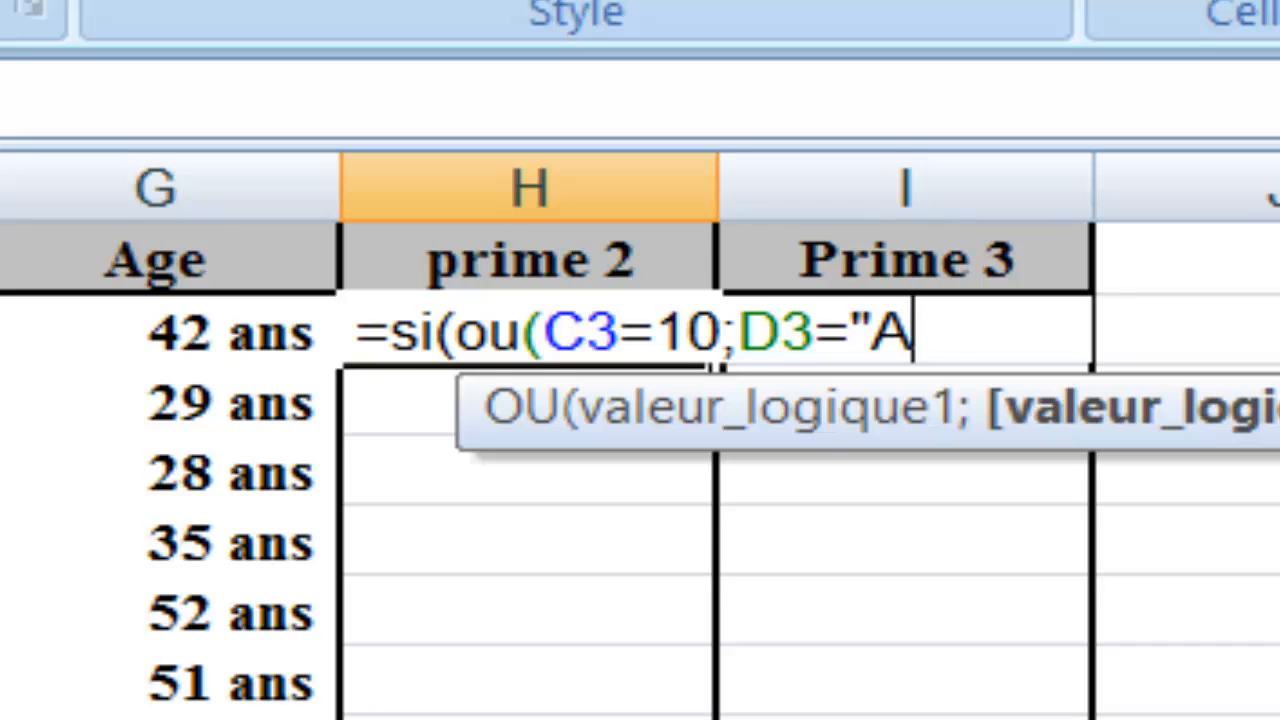
text(DM"))
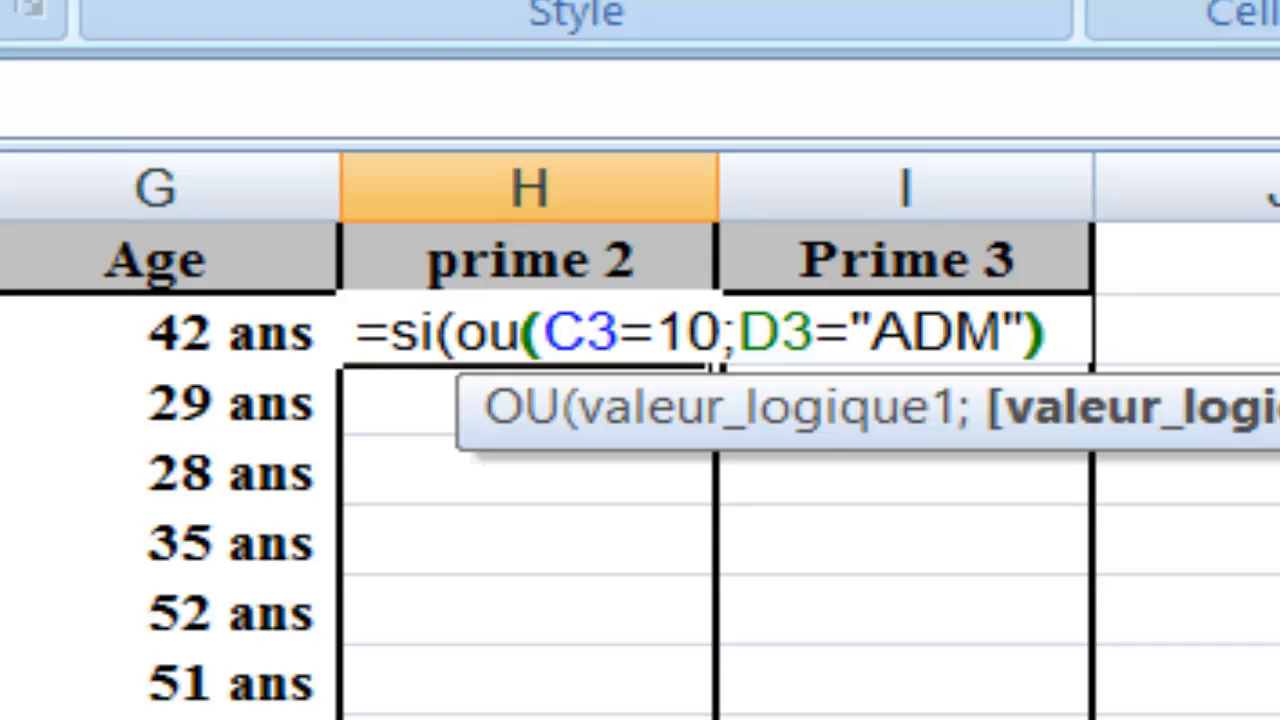
- Complete the H3 formula so that it returns 4000 if true and 0 otherwise, and fill it down to H15
text(;)
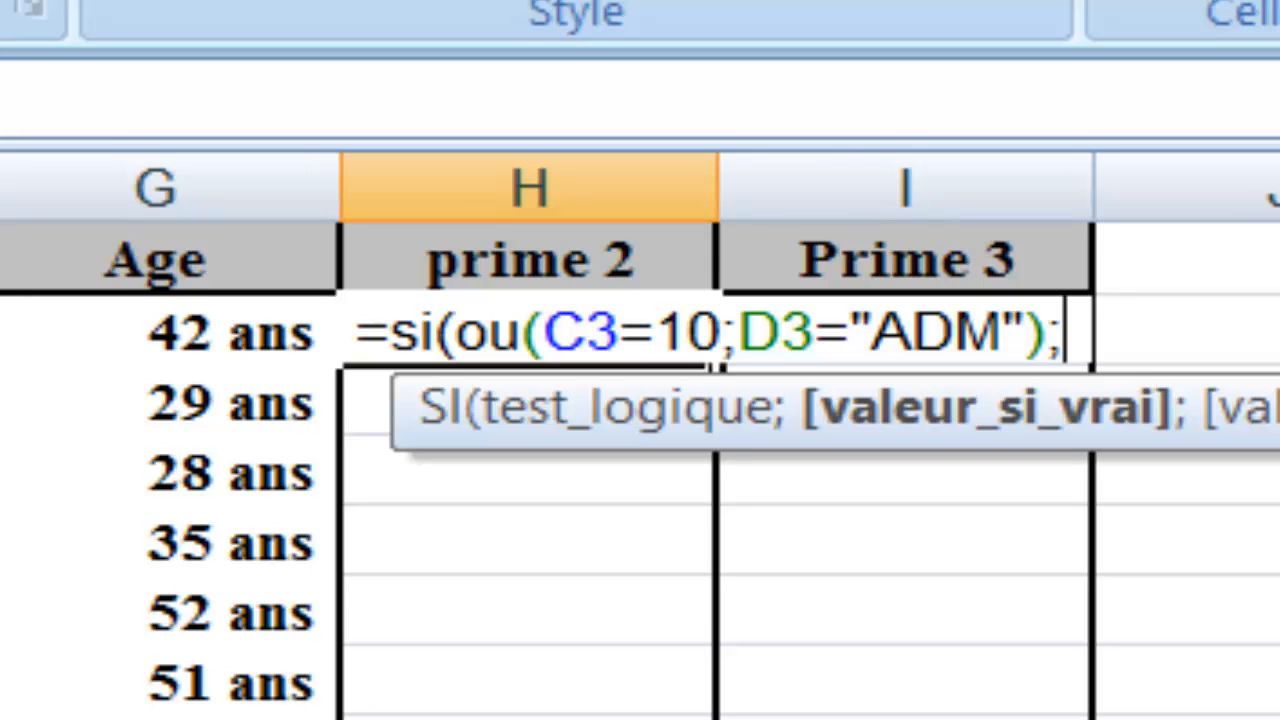
text(4000)
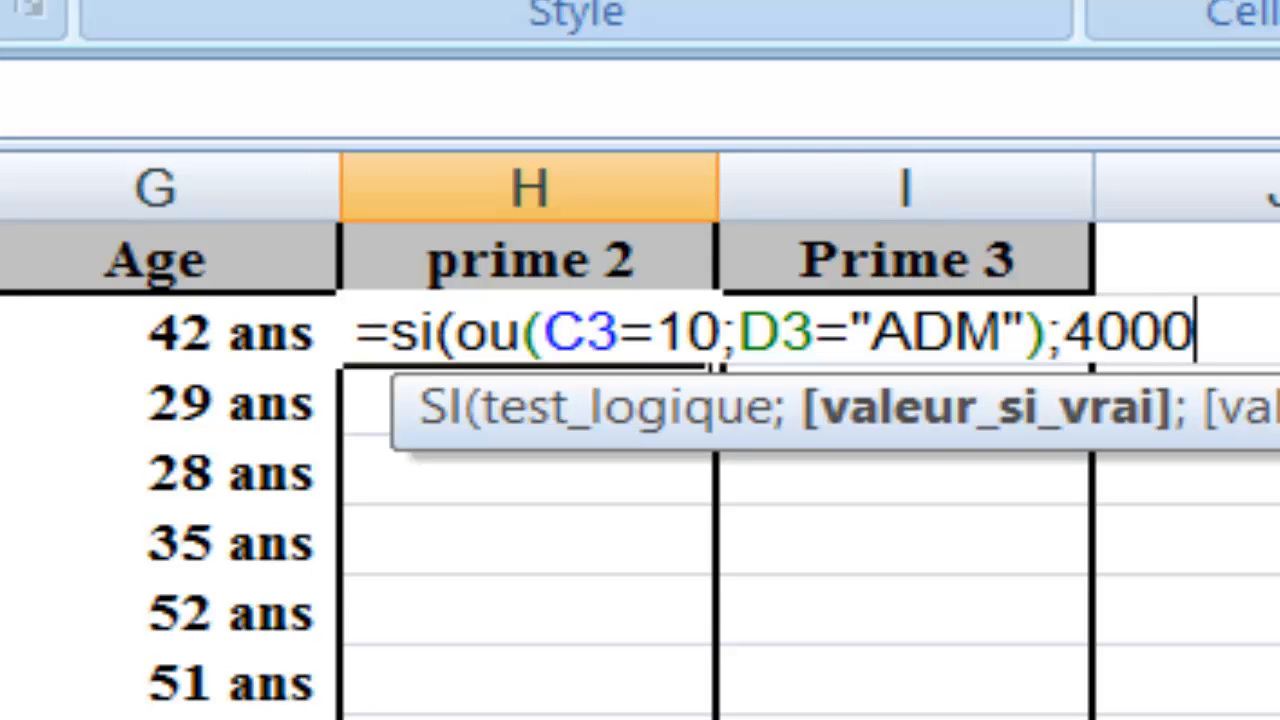
text(;0))
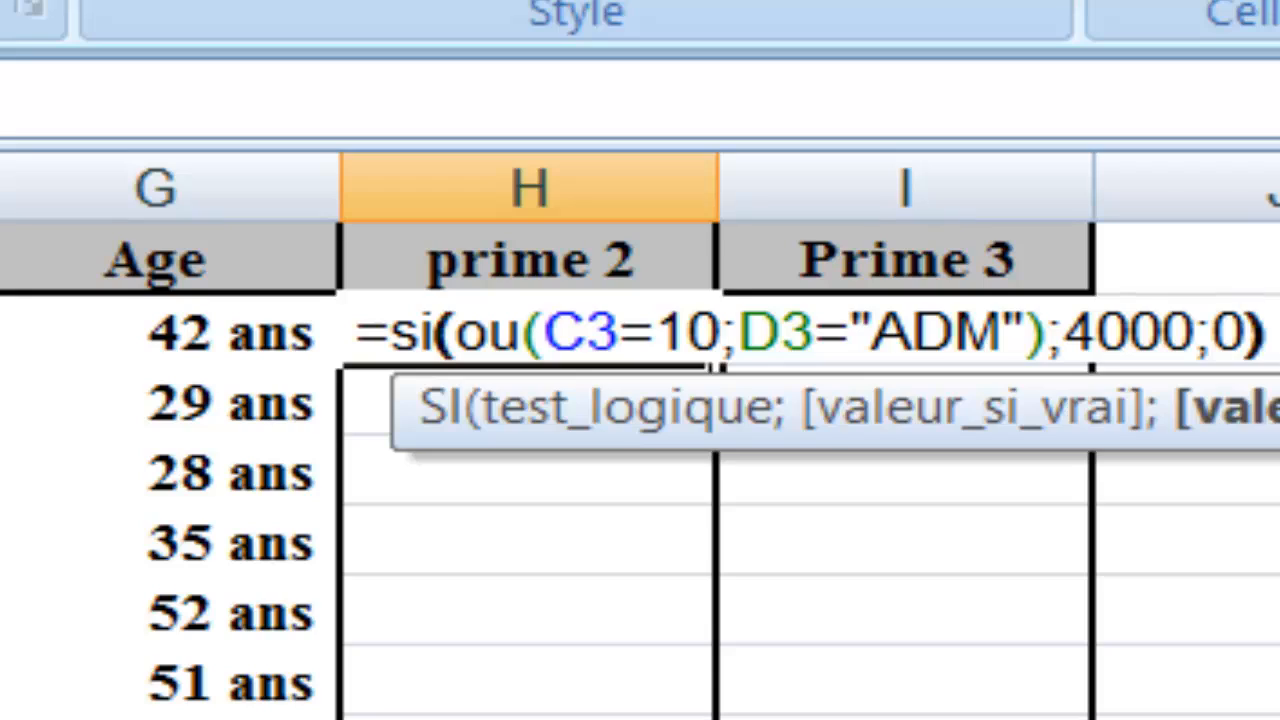
key(Return)
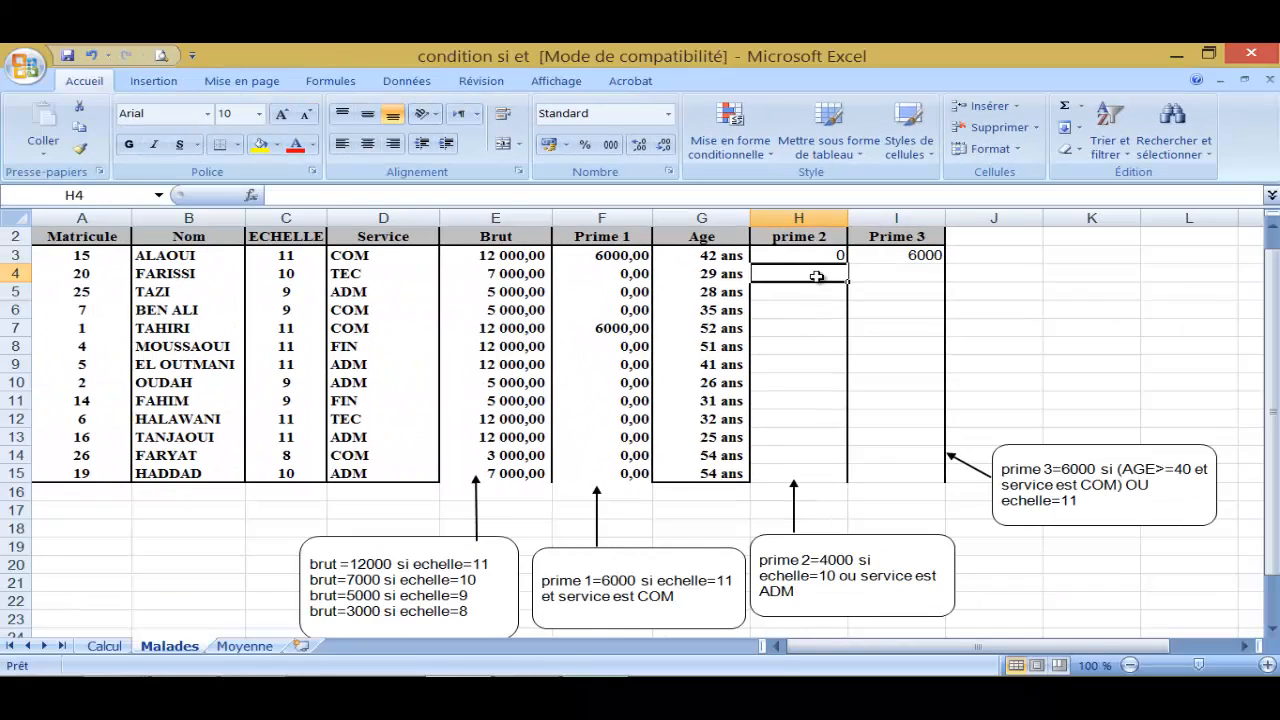
click(824, 253)
double_click(847, 263)
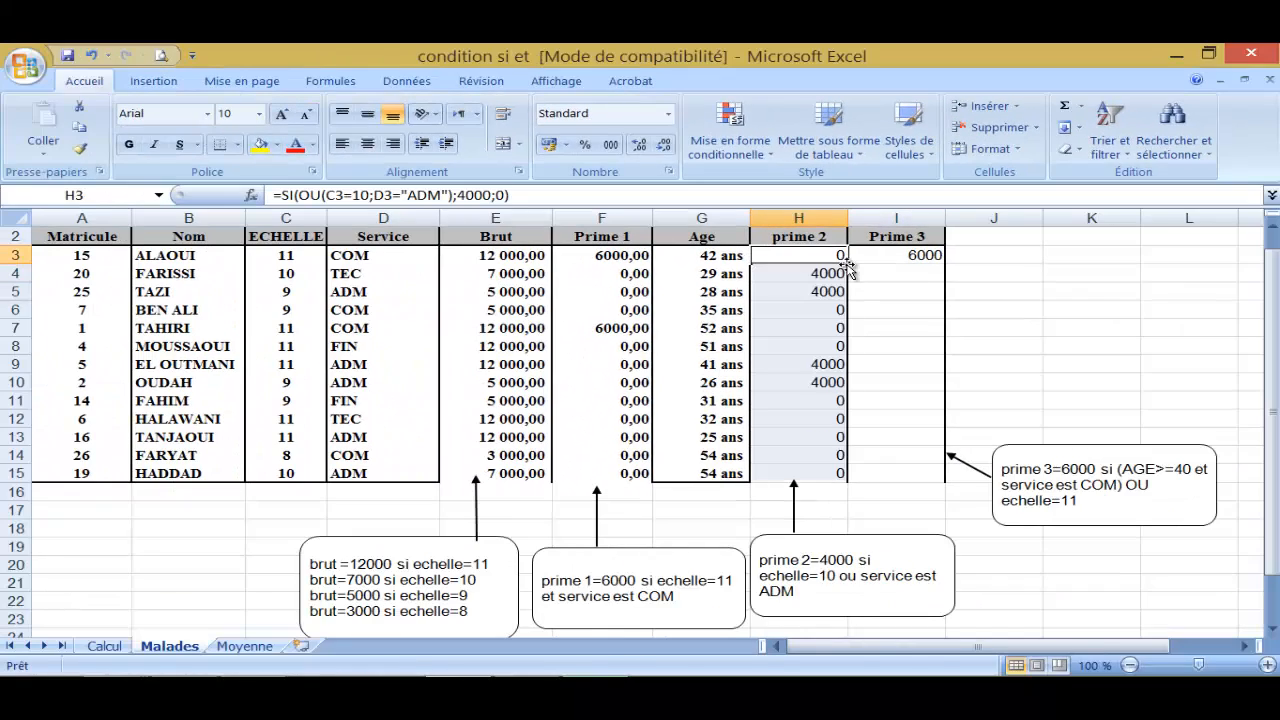
- Check the prime 2 results in rows 7 to 10 against their ECHELLE and Service values
click(810, 382)
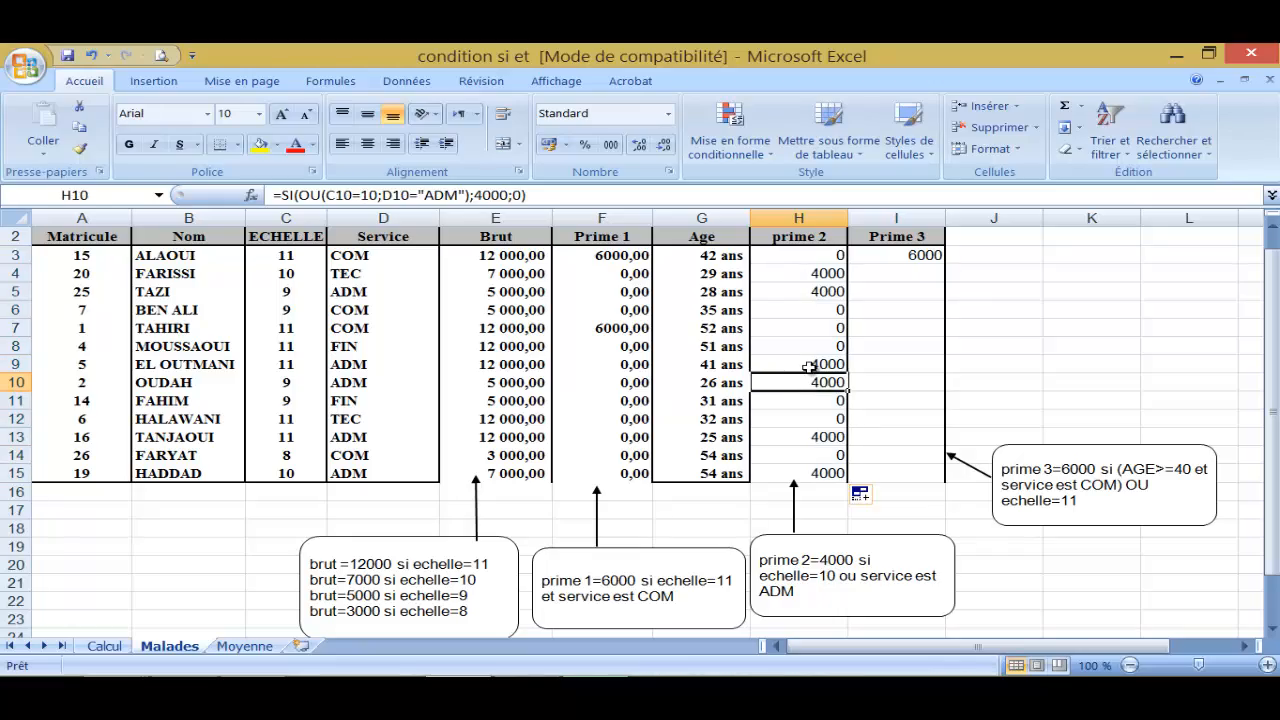
click(810, 364)
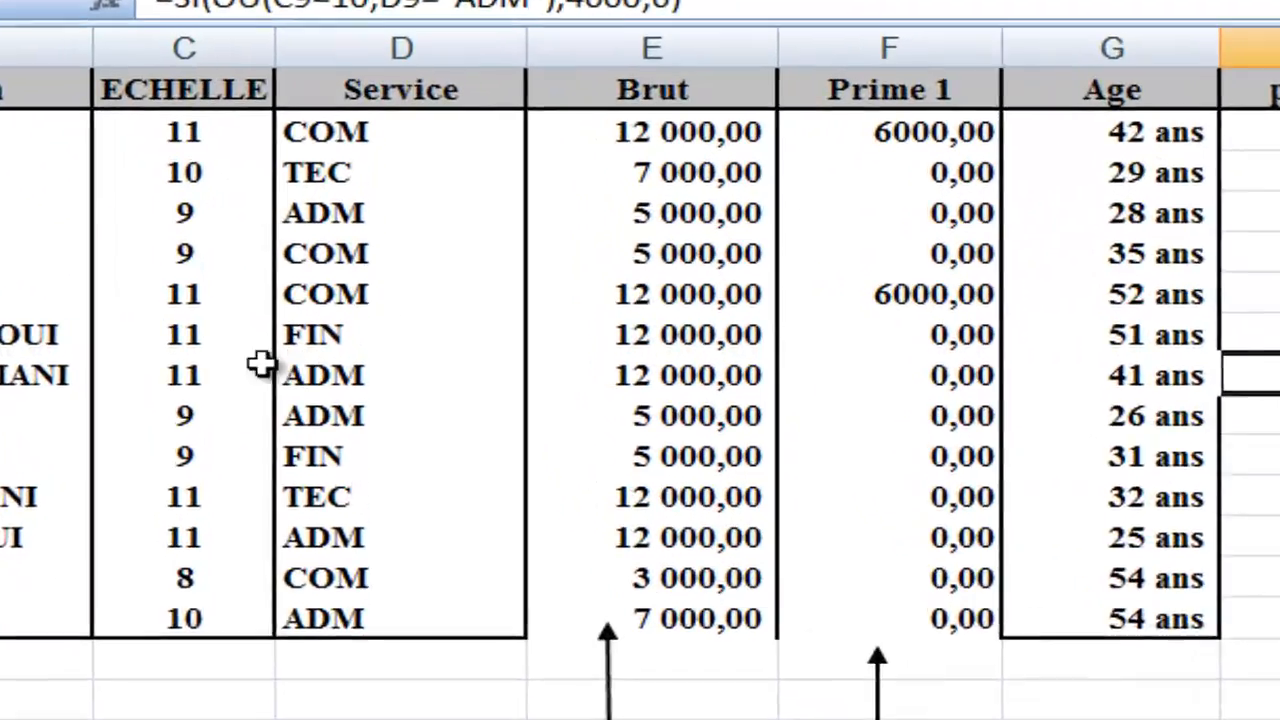
click(230, 371)
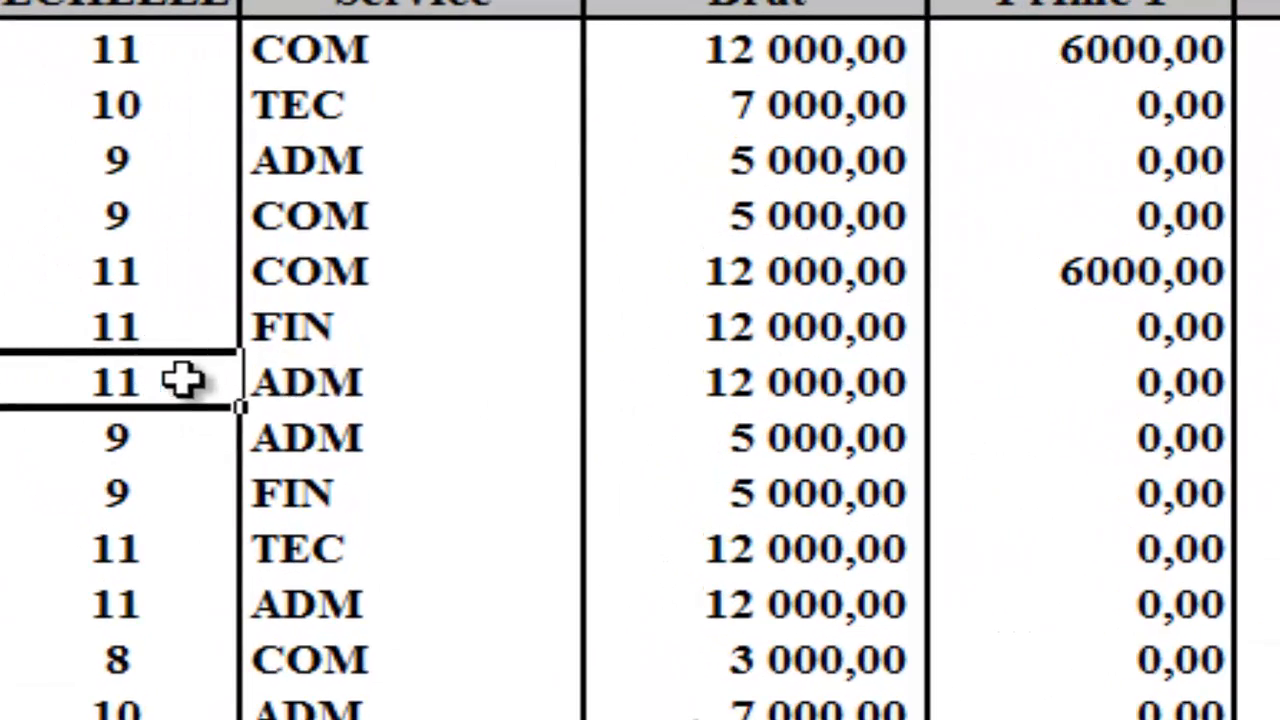
click(345, 367)
click(213, 374)
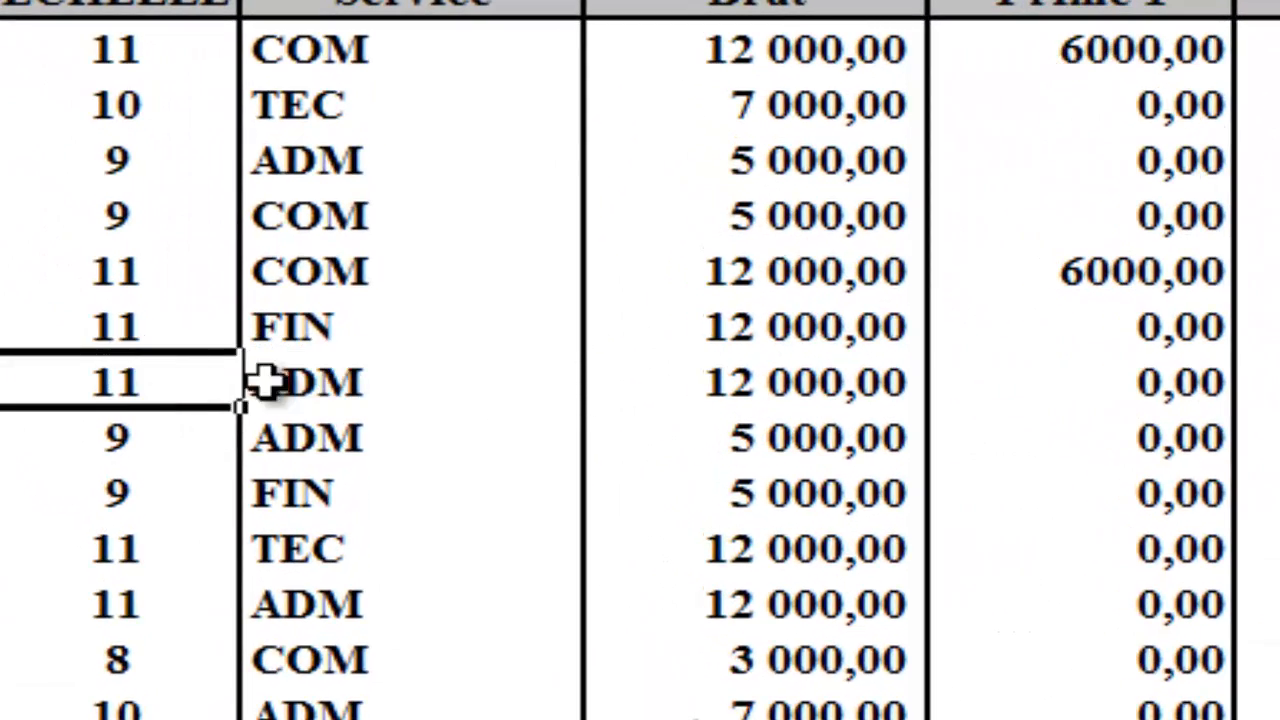
click(272, 380)
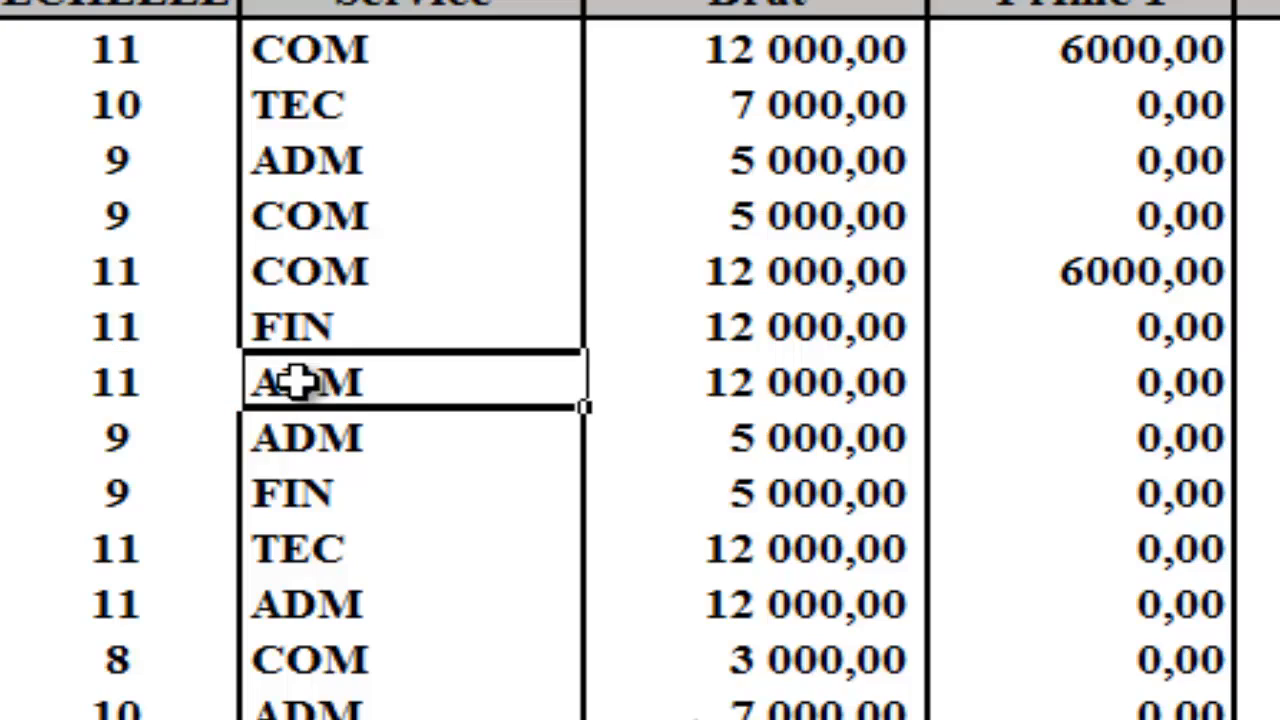
click(116, 325)
click(340, 360)
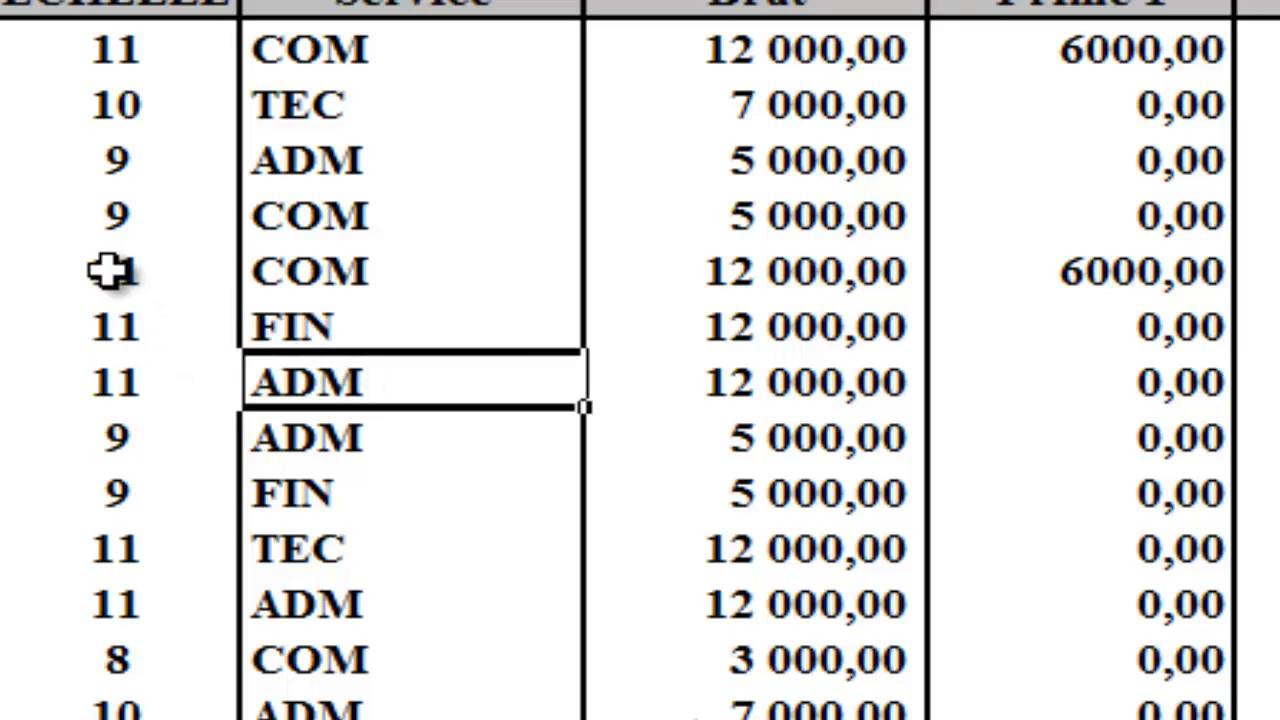
click(109, 271)
click(262, 268)
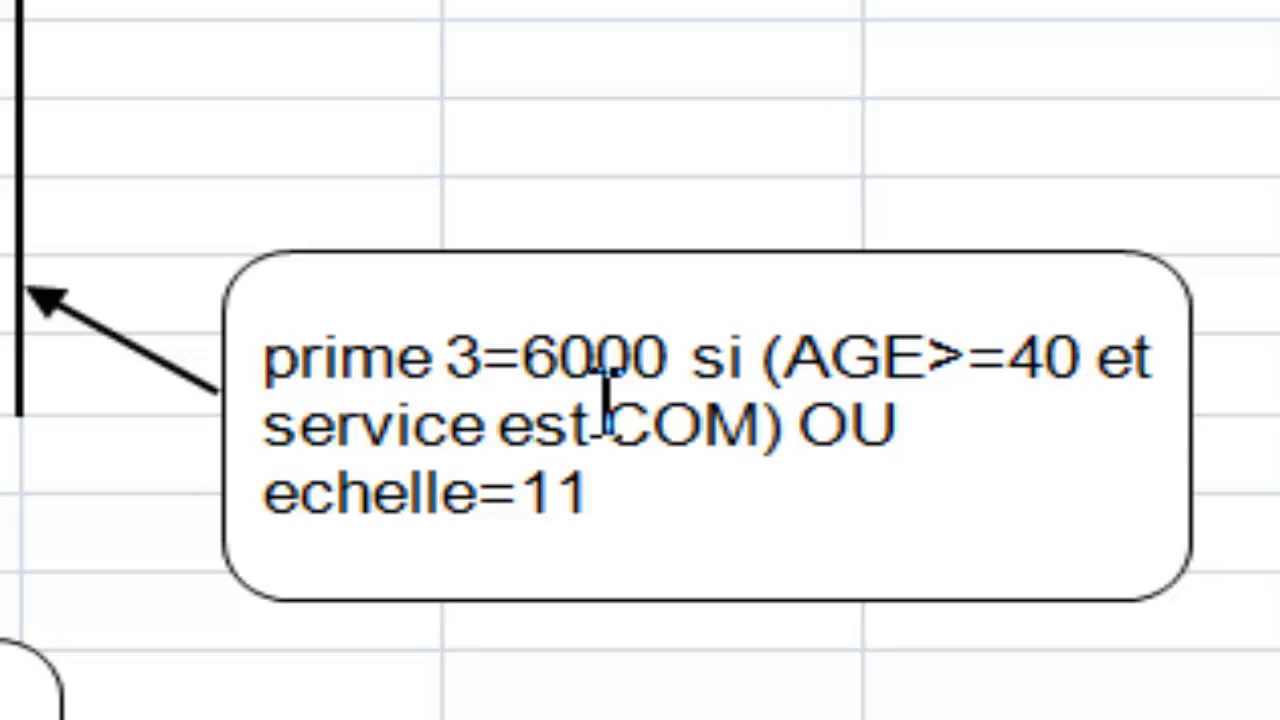
- Examine the prime 3 rule note, highlighting its amount, the age and service conditions, and the OU part
drag(528, 360, 737, 357)
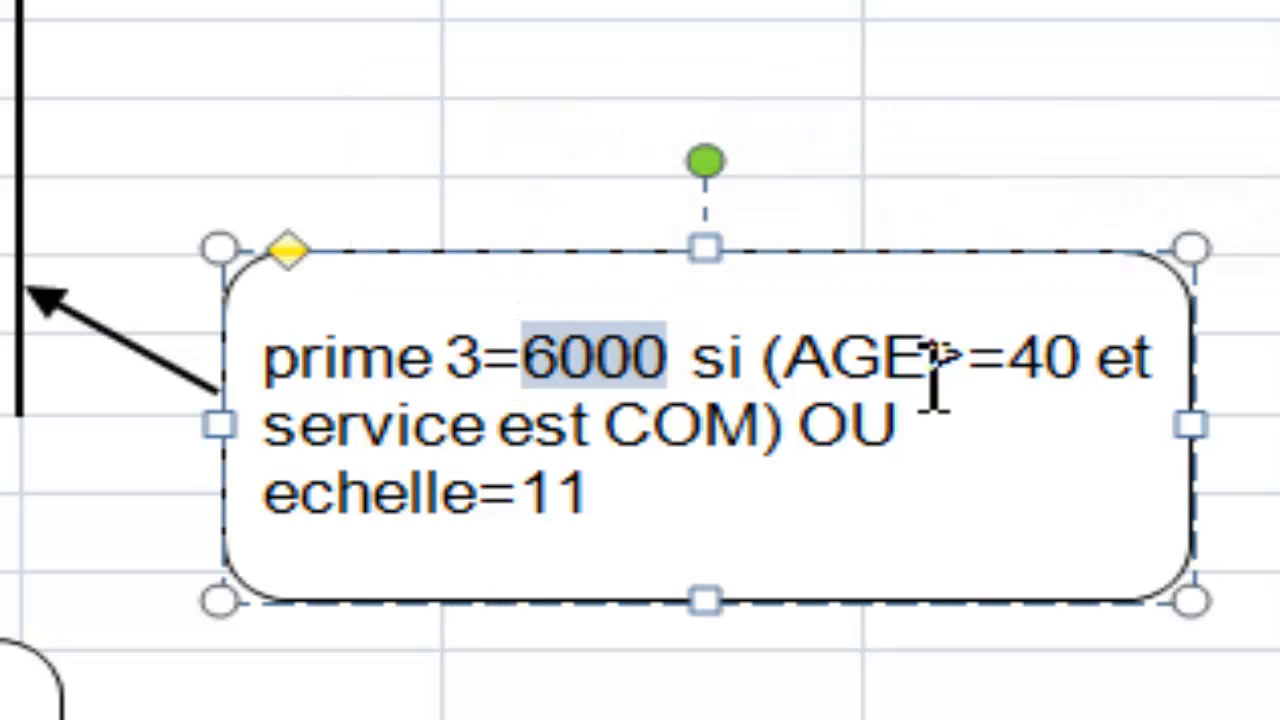
drag(828, 358, 1094, 386)
click(1120, 362)
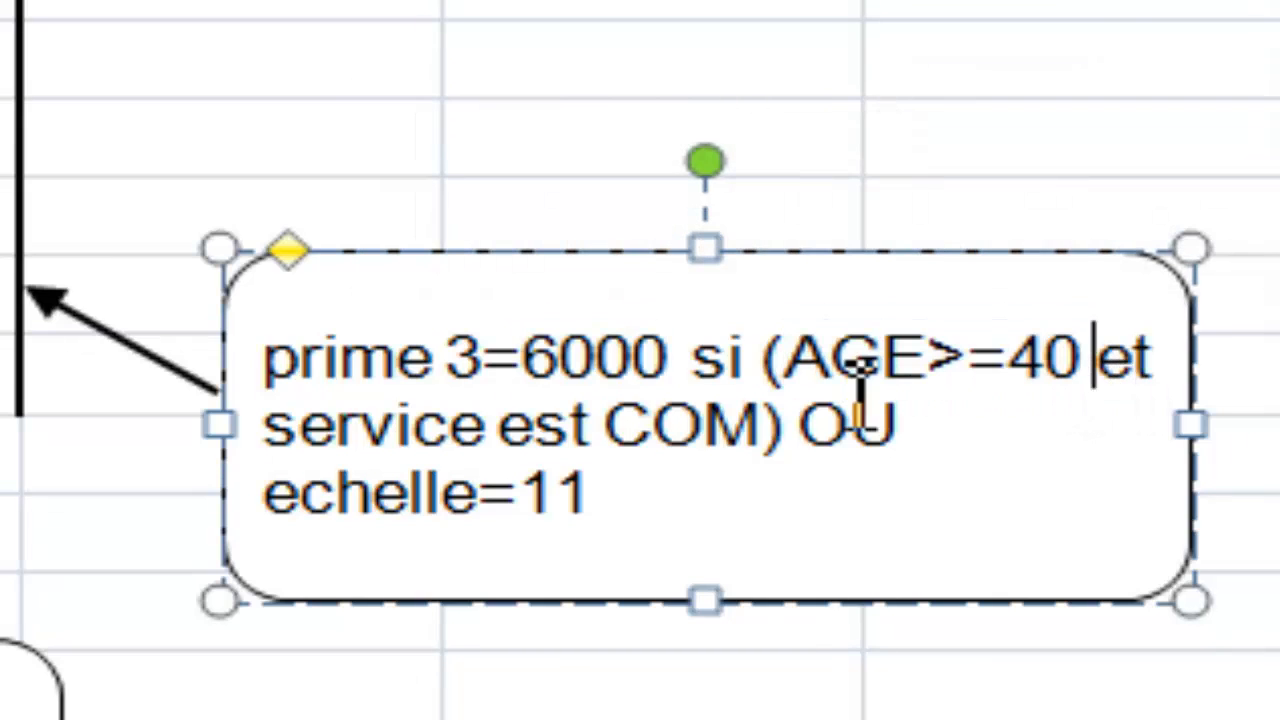
drag(300, 432, 462, 443)
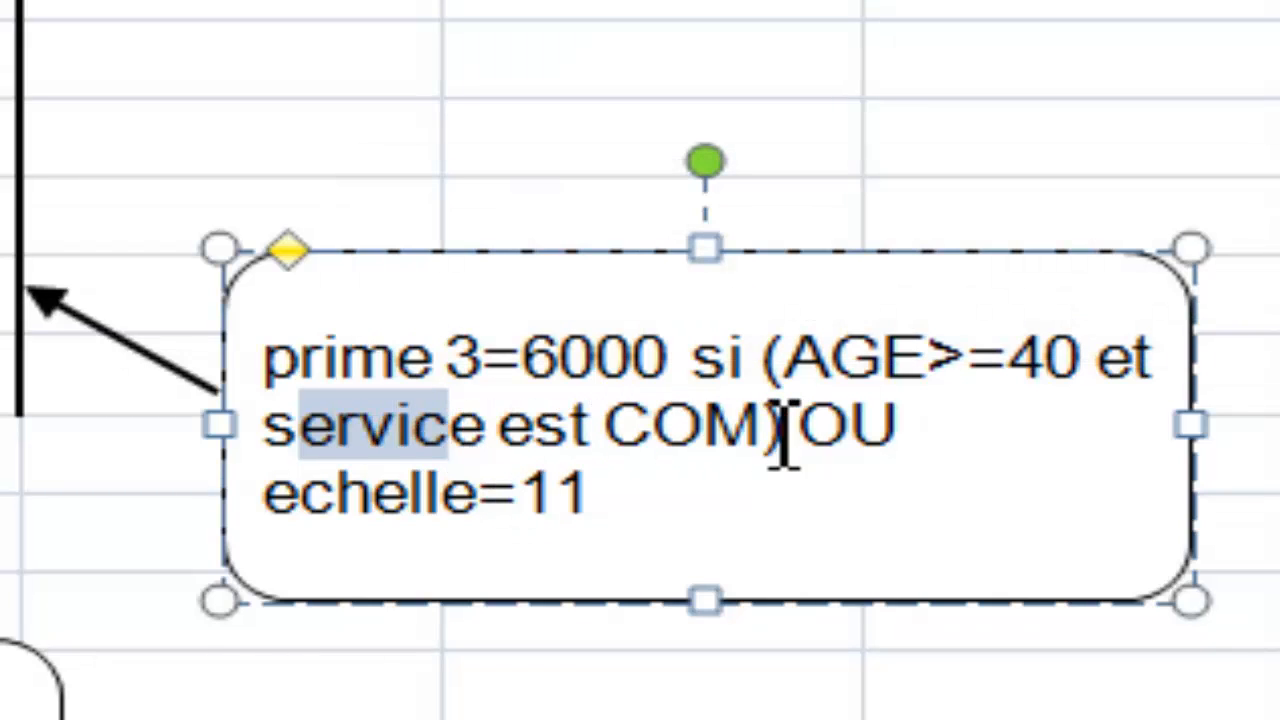
drag(765, 430, 912, 440)
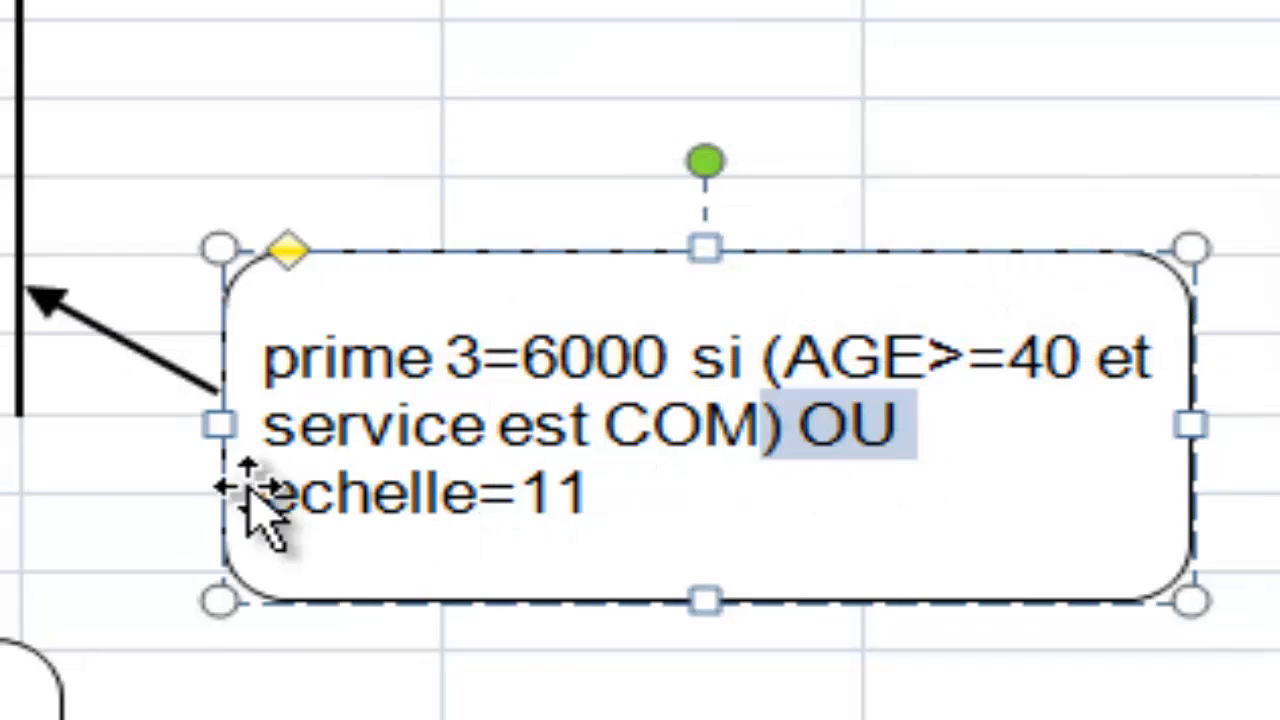
click(297, 495)
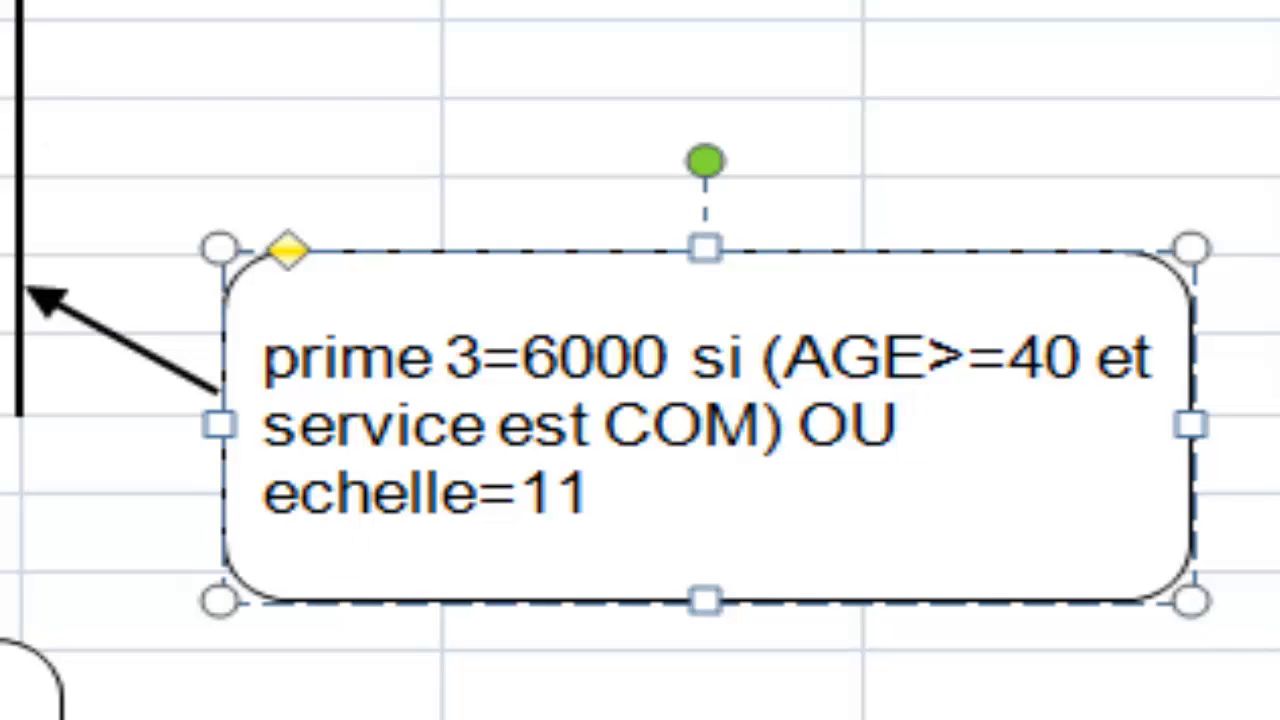
key(Escape)
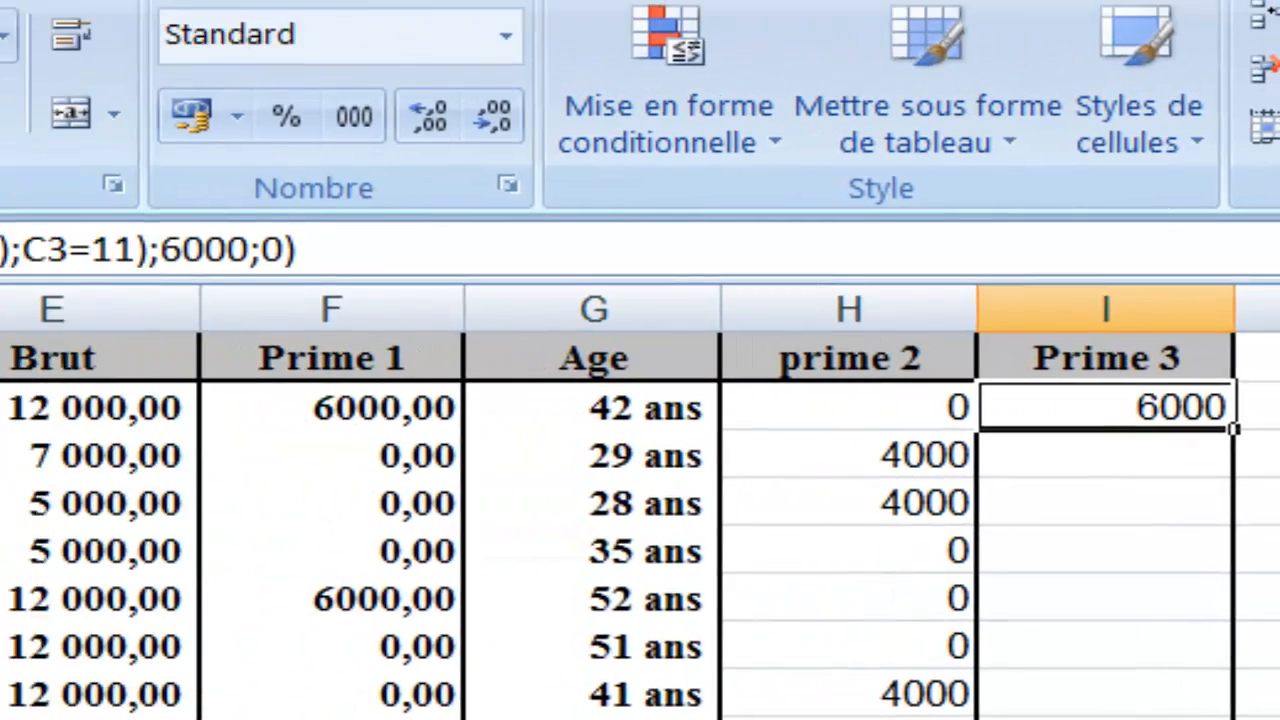
- Examine the ET condition nested inside OU and the C3=11 condition in the existing I3 formula
drag(348, 306, 887, 320)
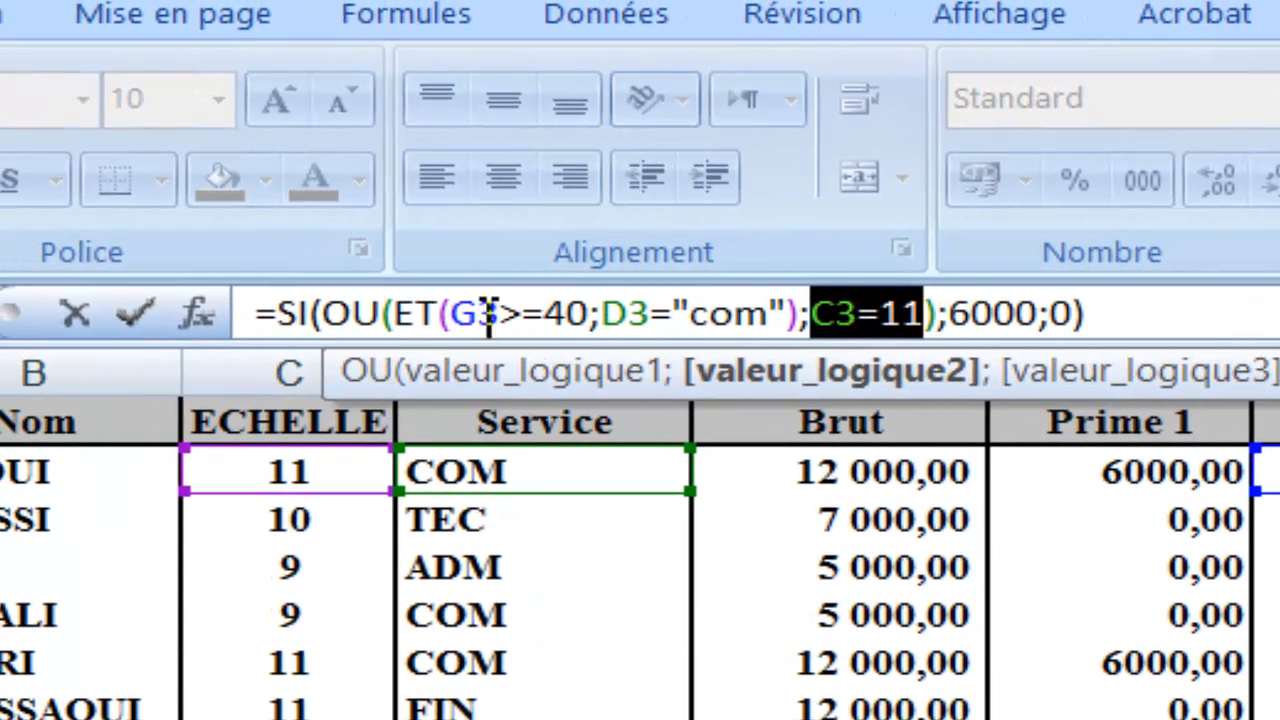
click(480, 313)
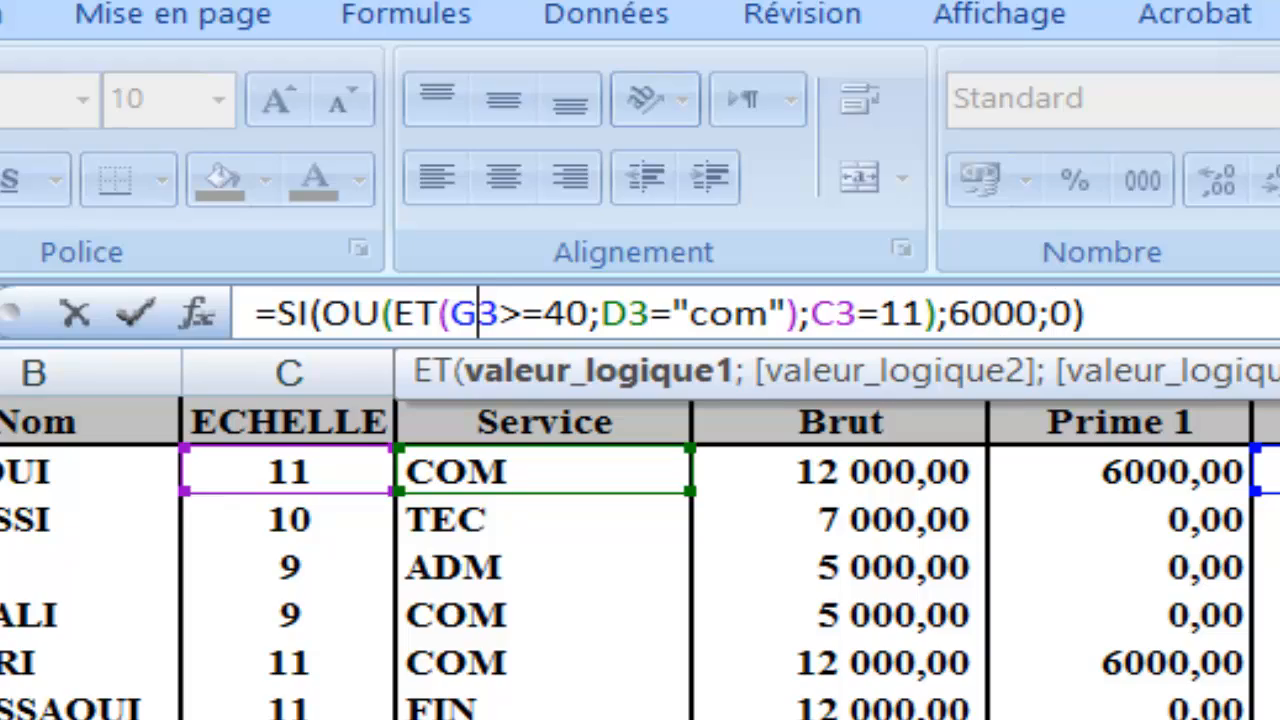
key(Return)
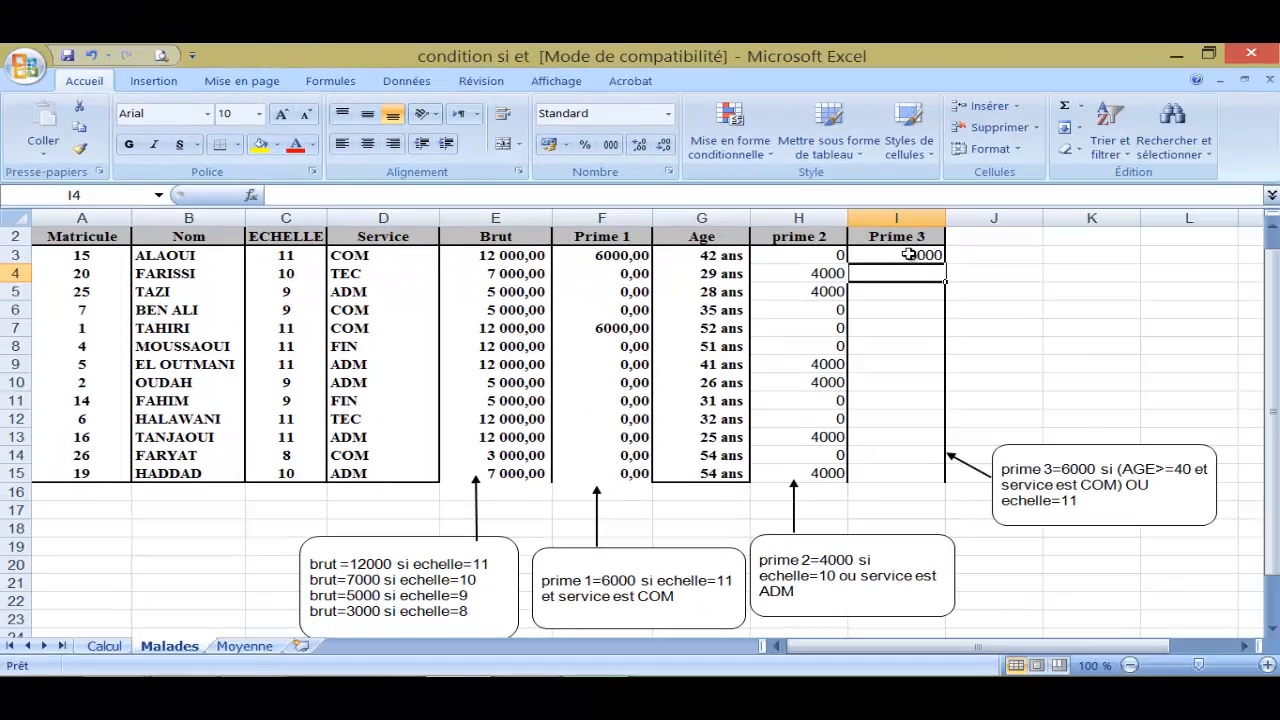
- Fill the Prime 3 formula from I3 down to I15 and check cells I12 and I3
click(928, 257)
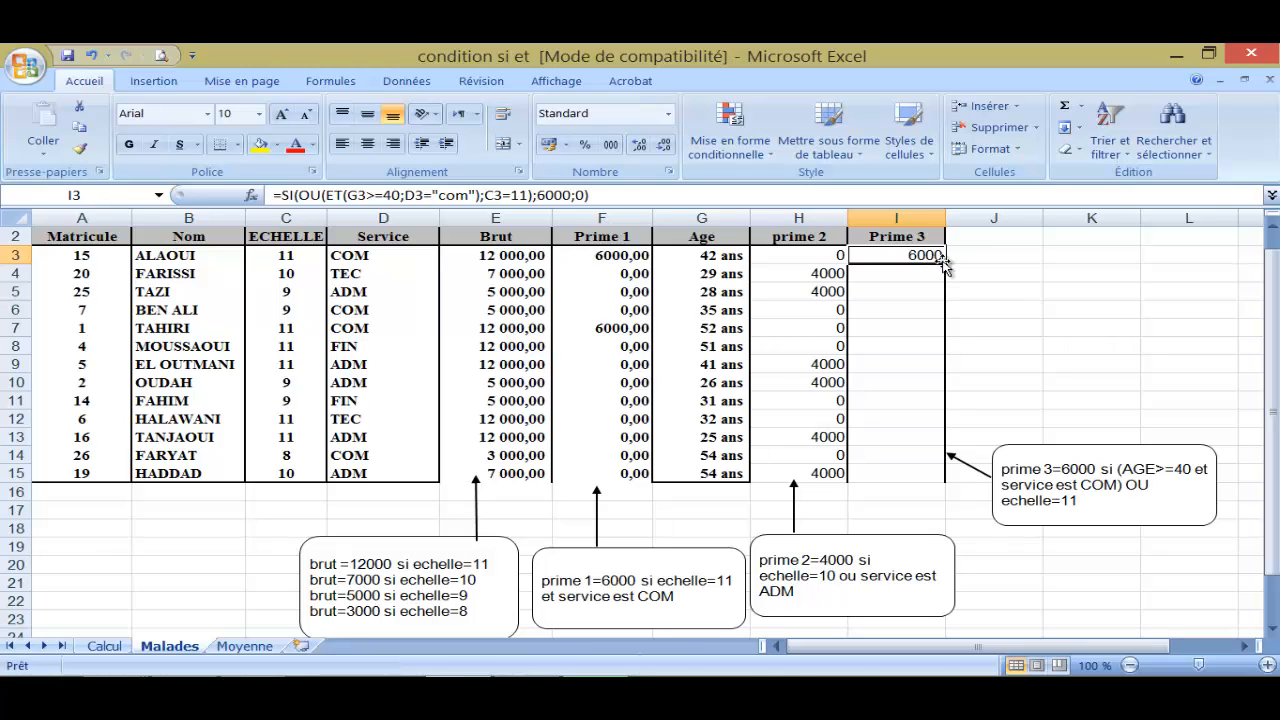
double_click(943, 263)
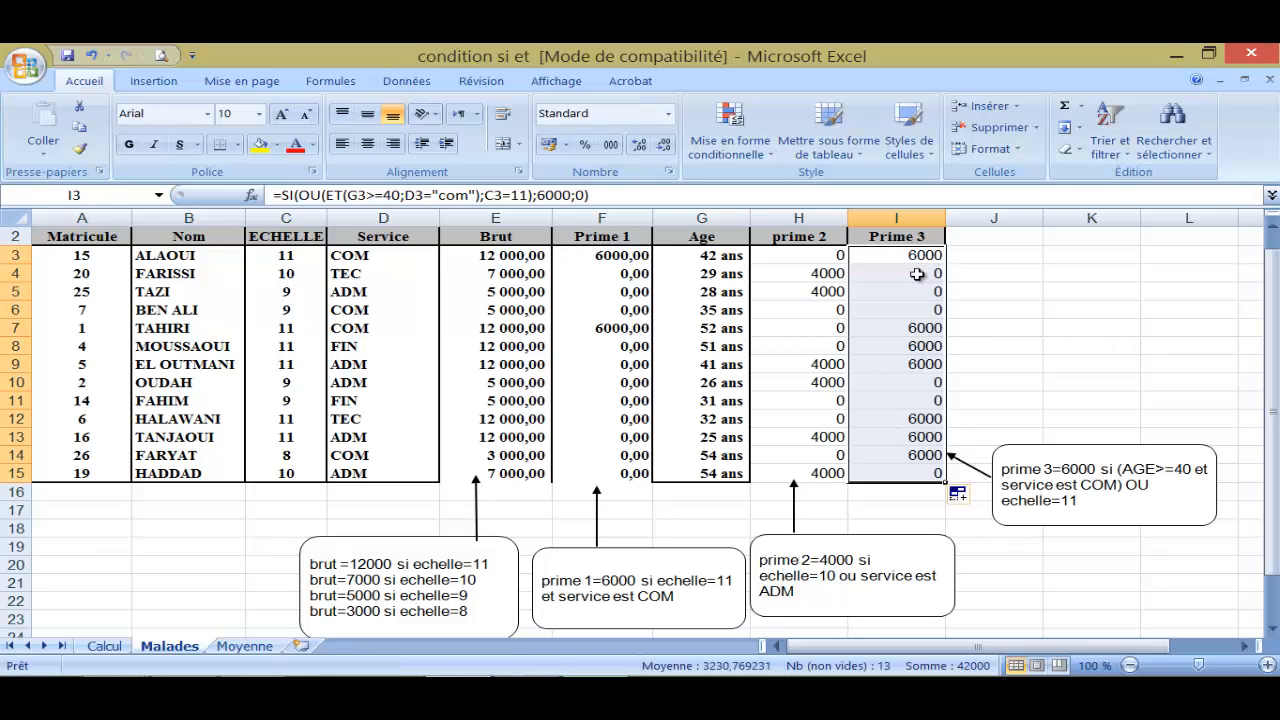
click(888, 420)
click(903, 254)
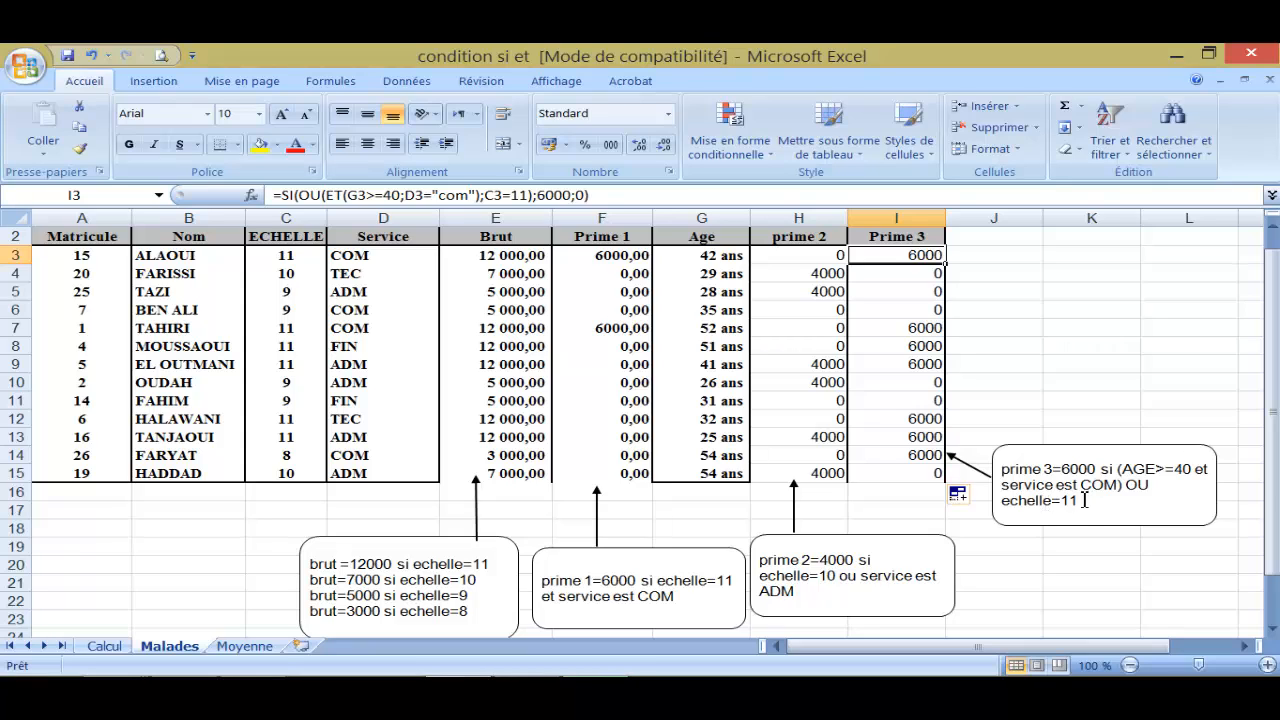
mouse_move(1120, 676)
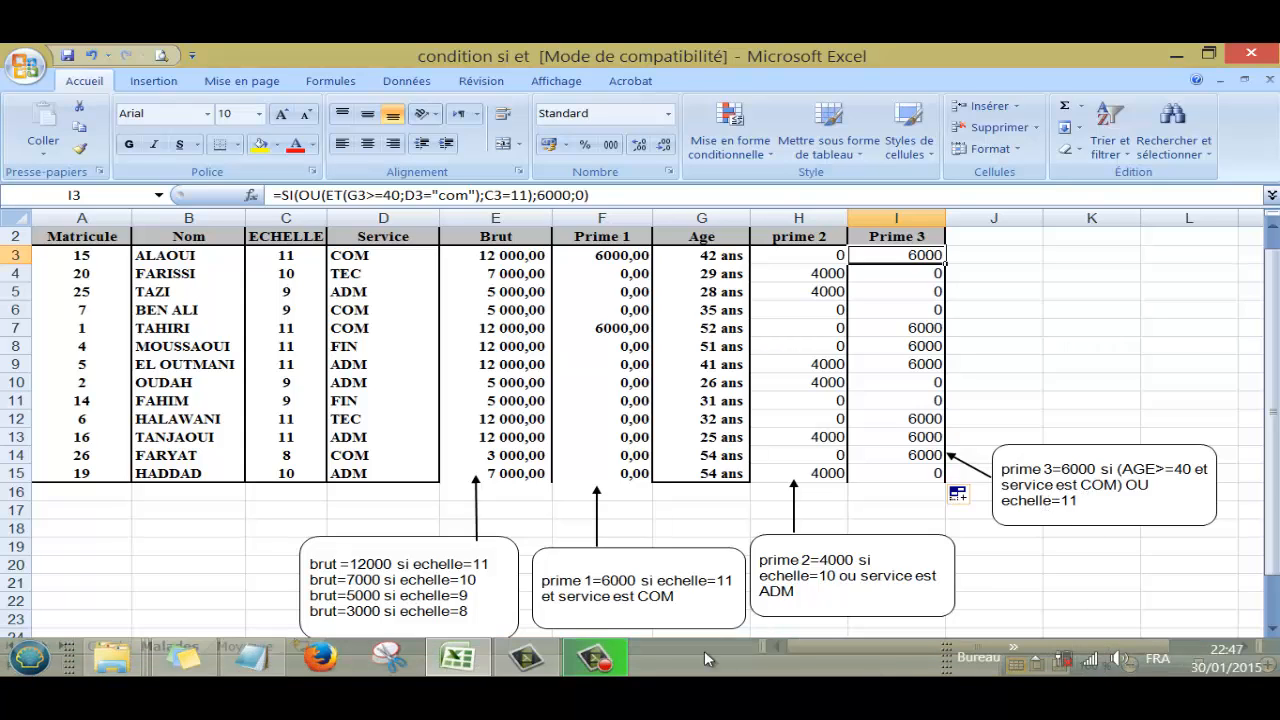
click(596, 657)
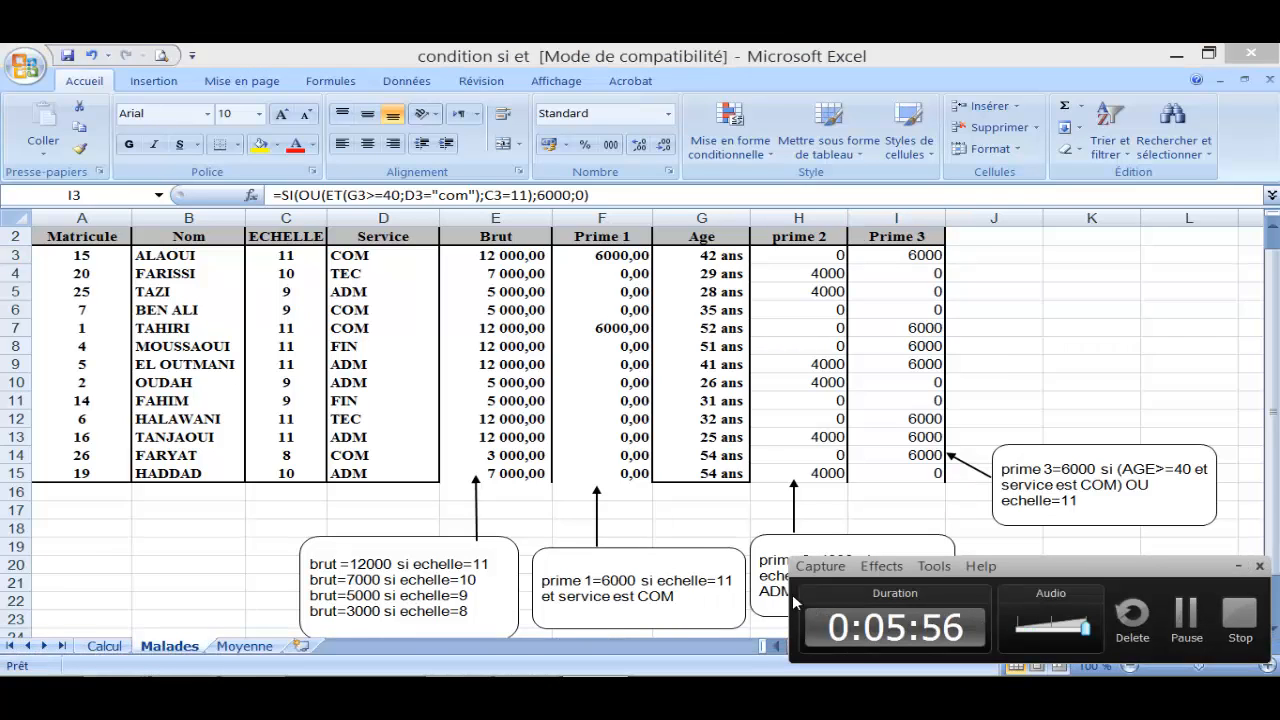